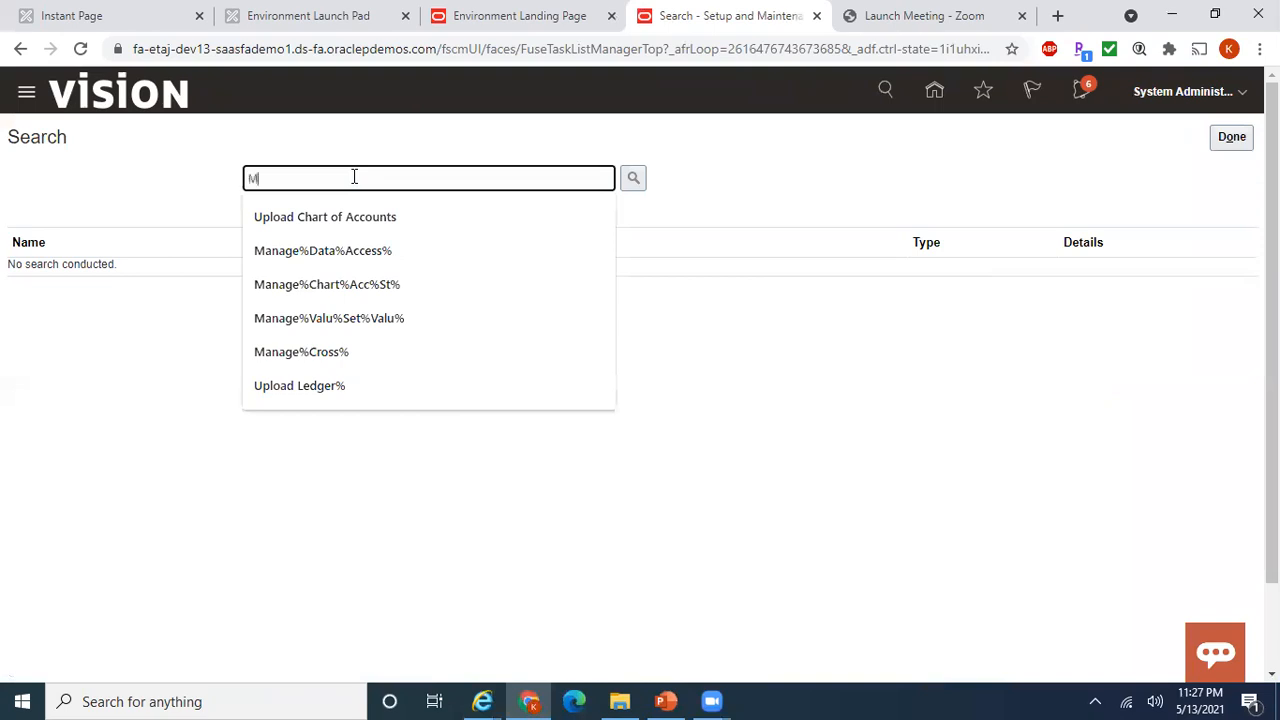
Step: Search the setup tasks for "Manage%Chart%Acc%St%" and open Manage Chart of Accounts Structure Instances
type("e%Chart")
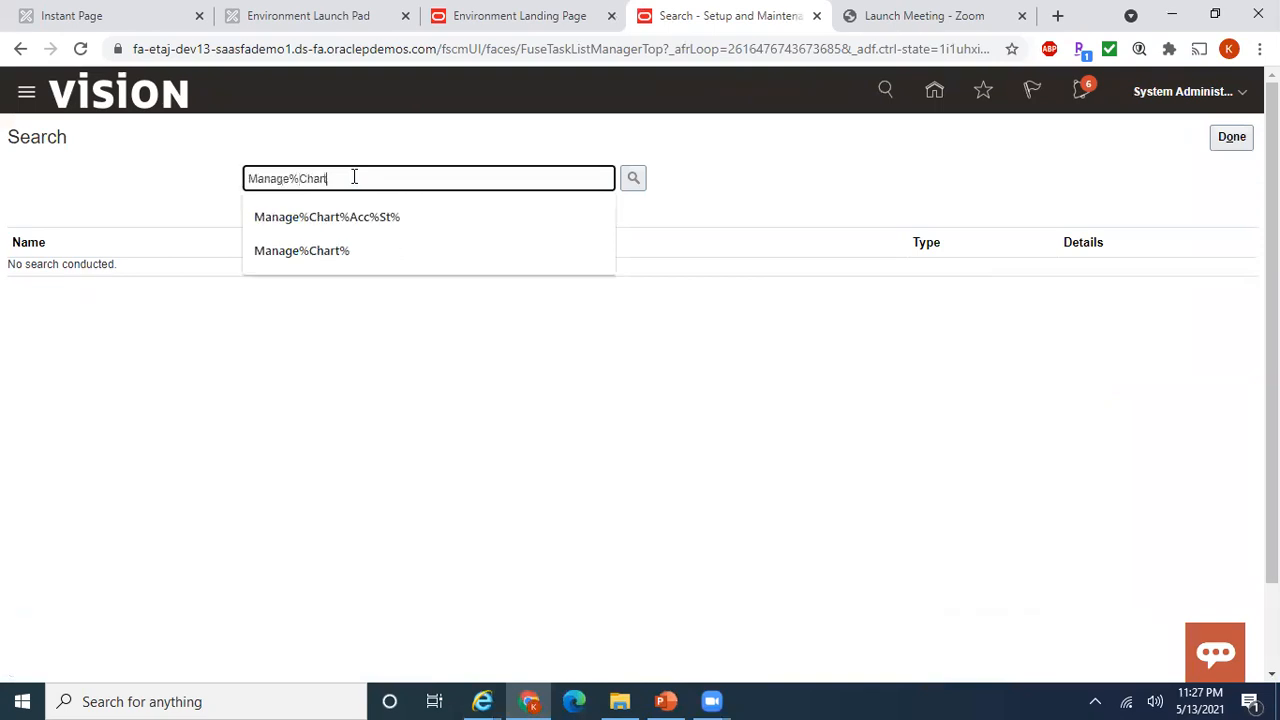
left_click(374, 217)
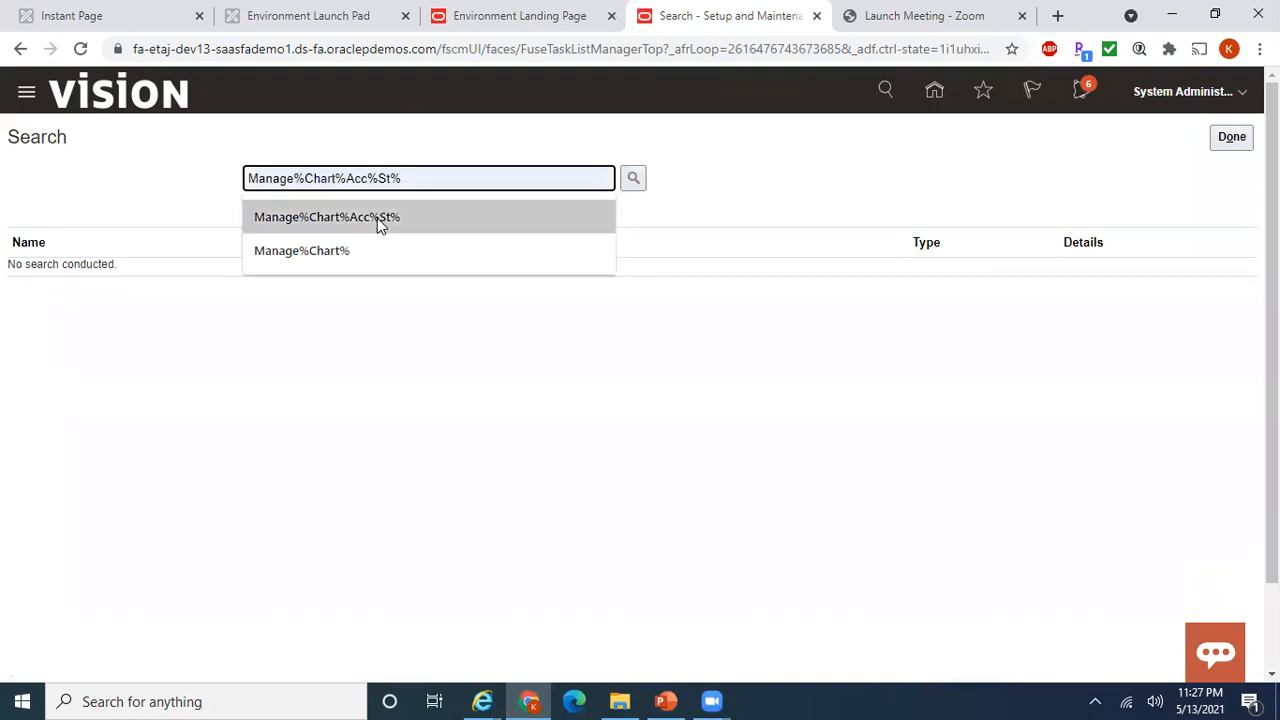
left_click(631, 179)
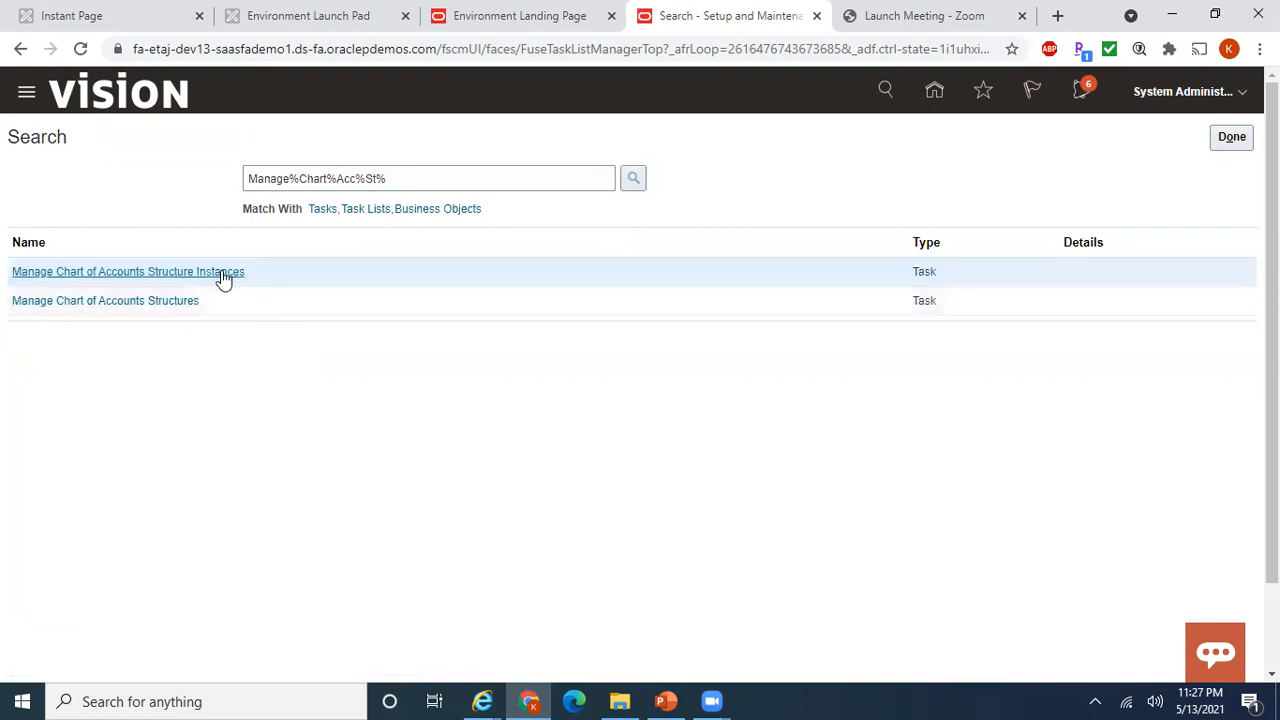
left_click(219, 271)
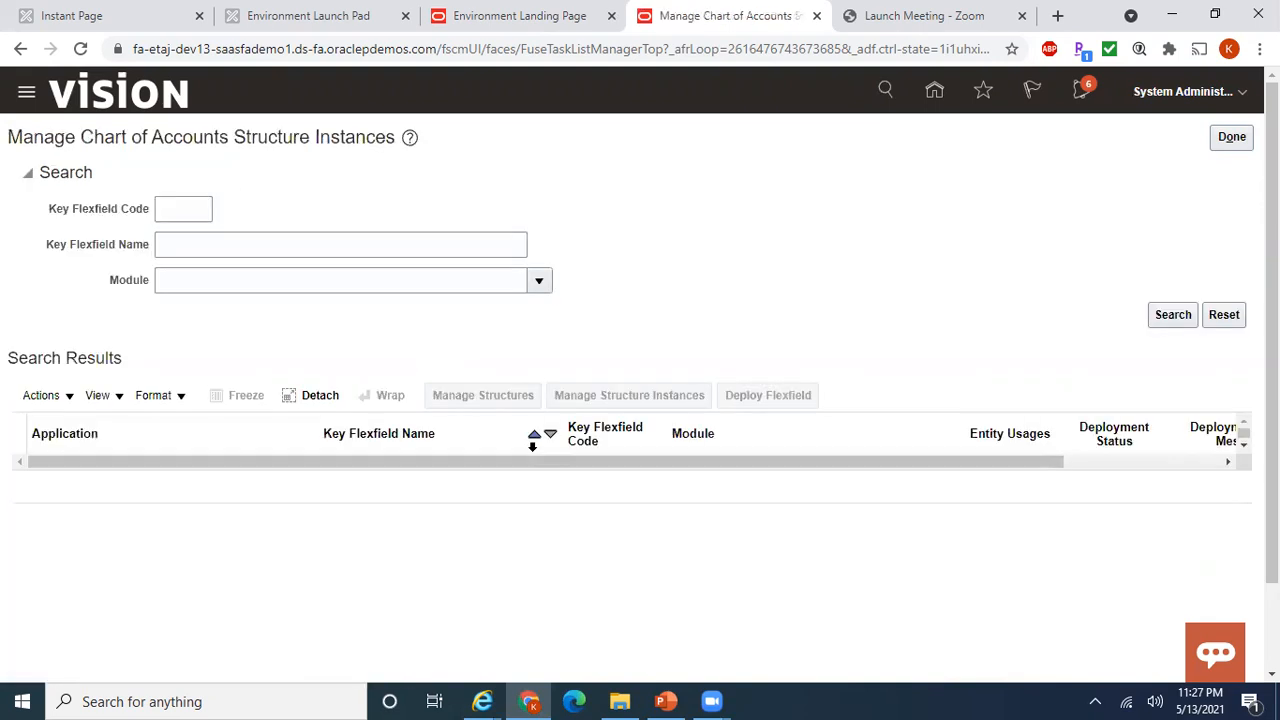
Step: Find the key flexfield of the General Ledger module and open the management page for its structure instances
left_click(538, 287)
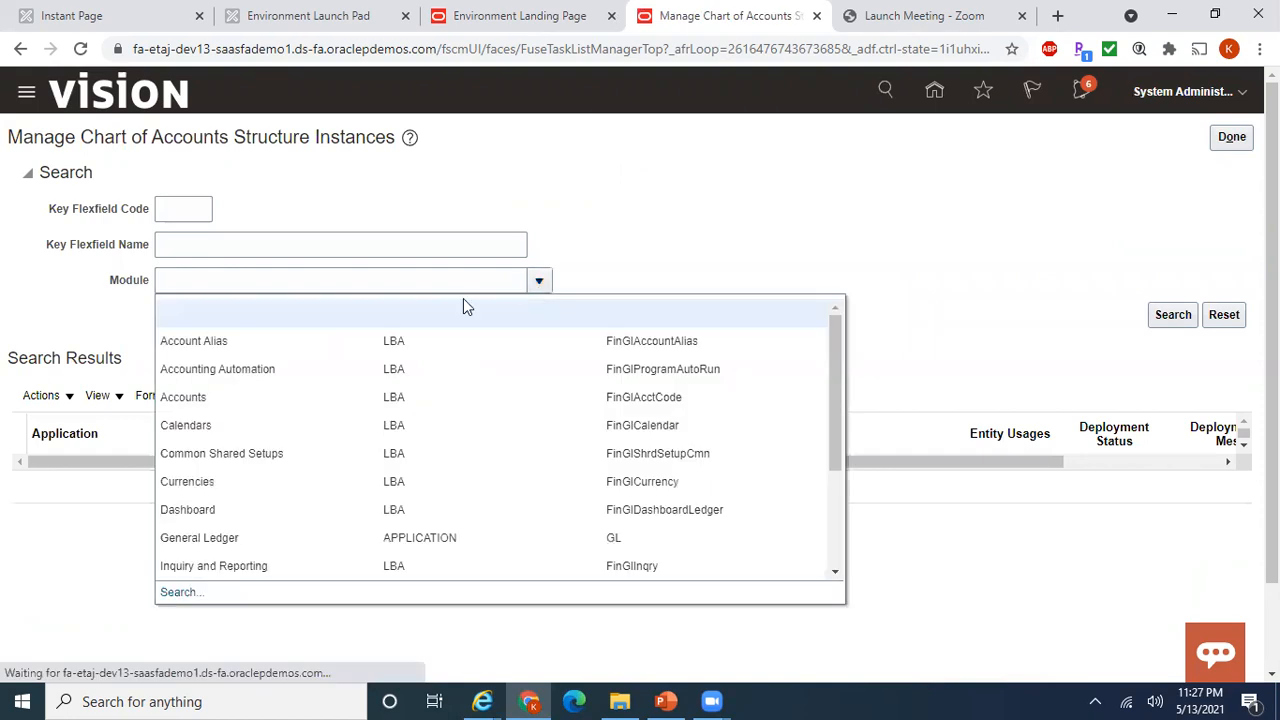
left_click(232, 536)
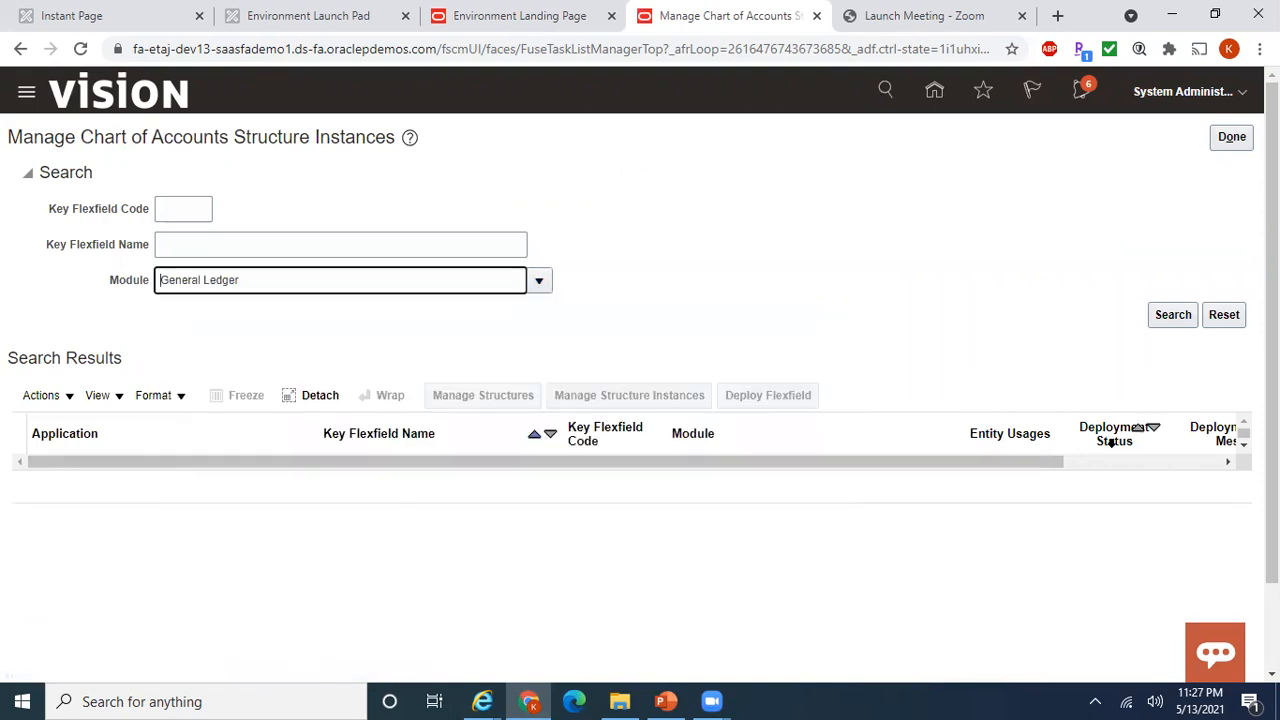
left_click(1175, 315)
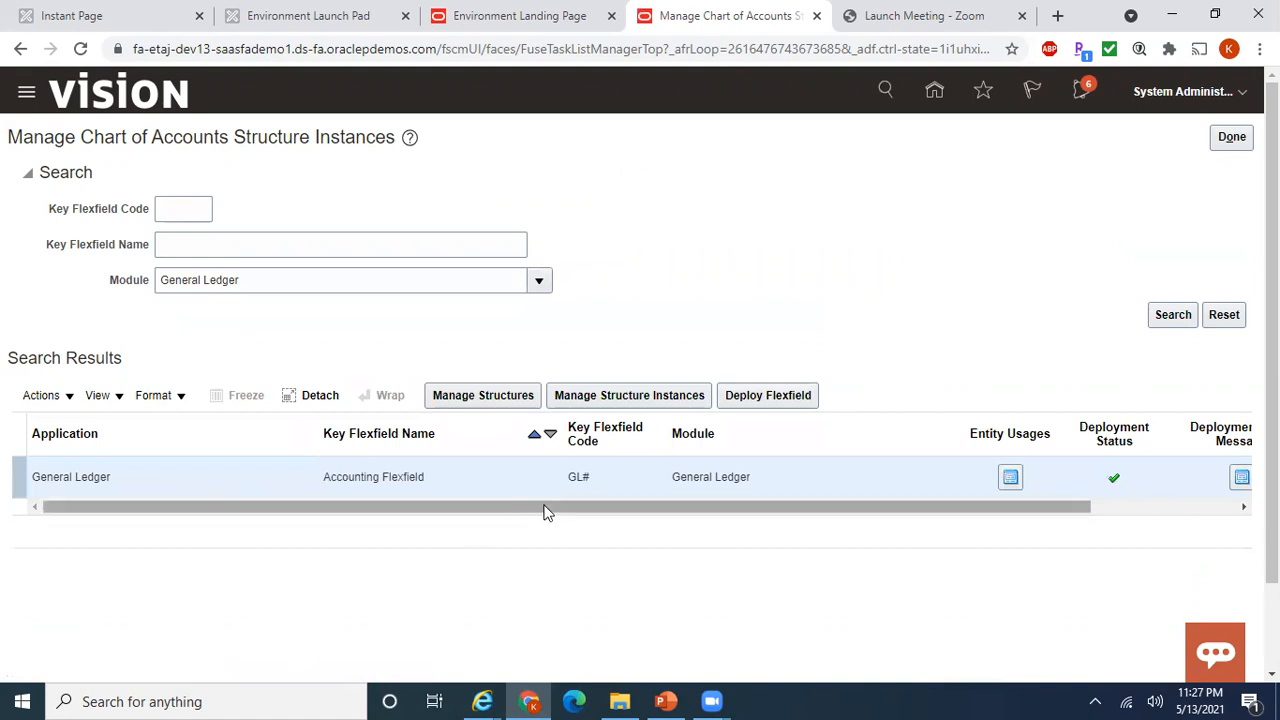
left_click(675, 403)
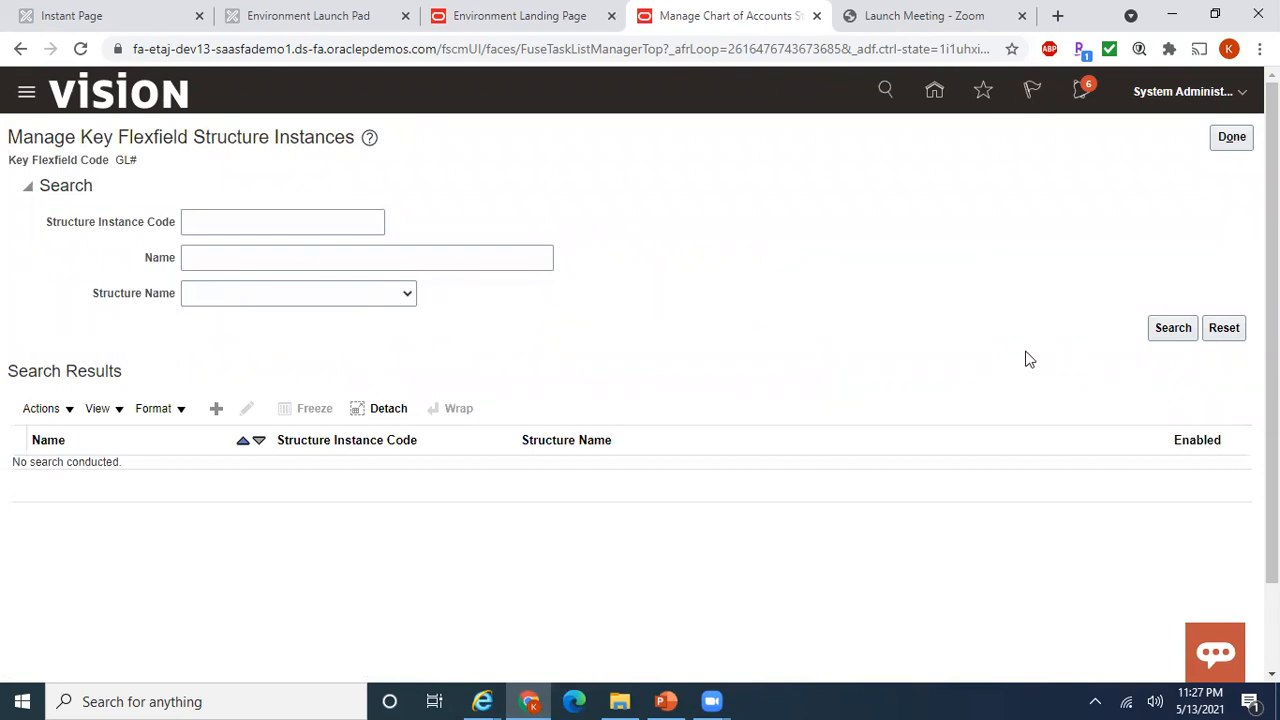
Step: Search the structure instances by the name "US" and open US Chart of Accounts for editing
left_click(262, 256)
type("US")
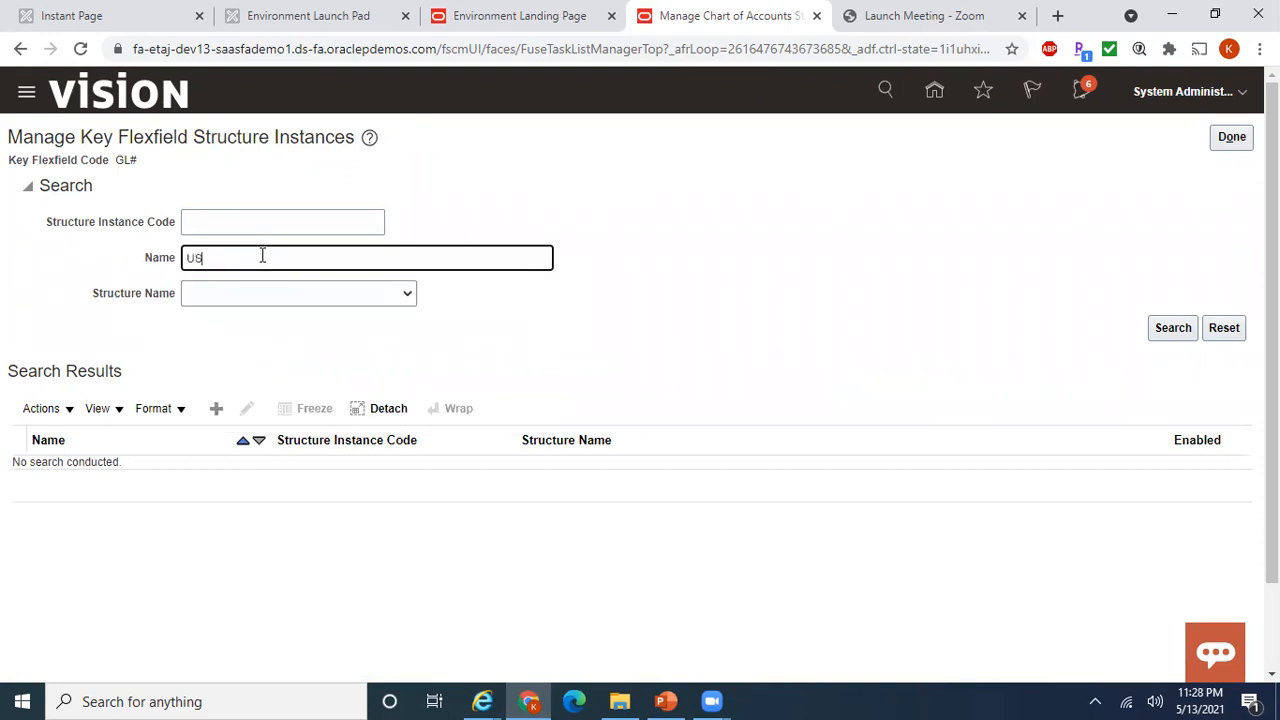
key("Return")
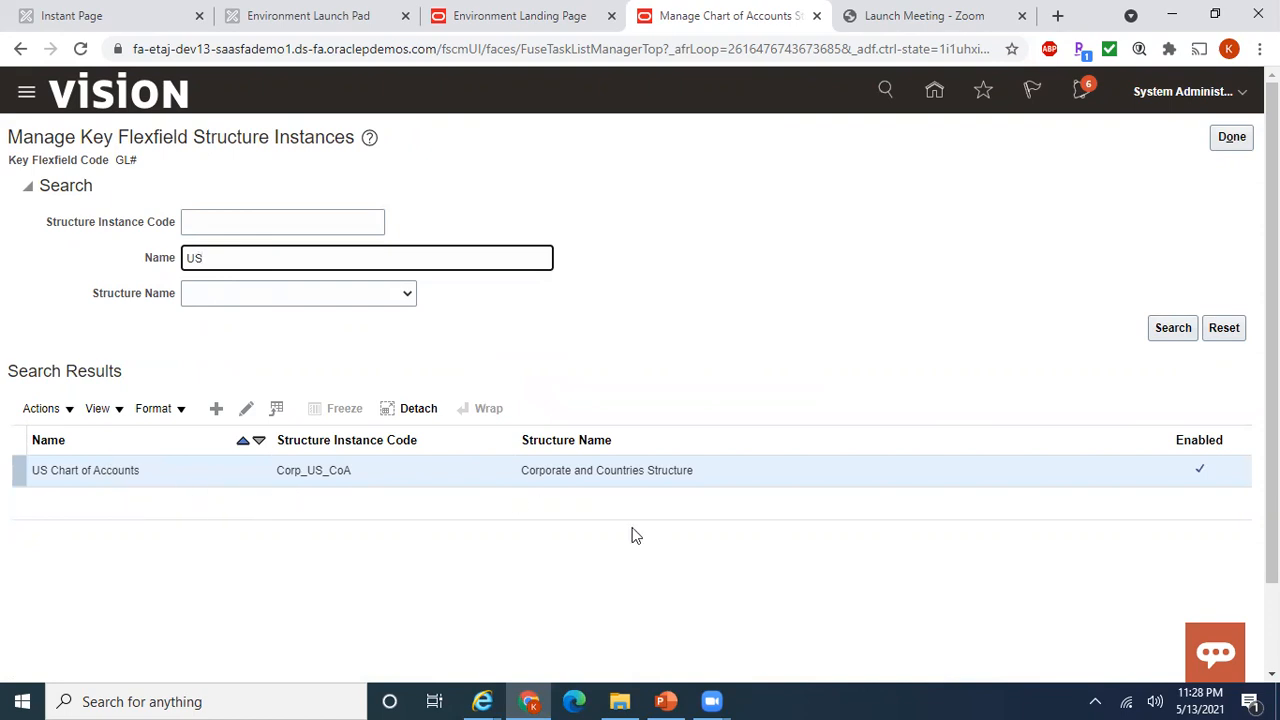
left_click(731, 479)
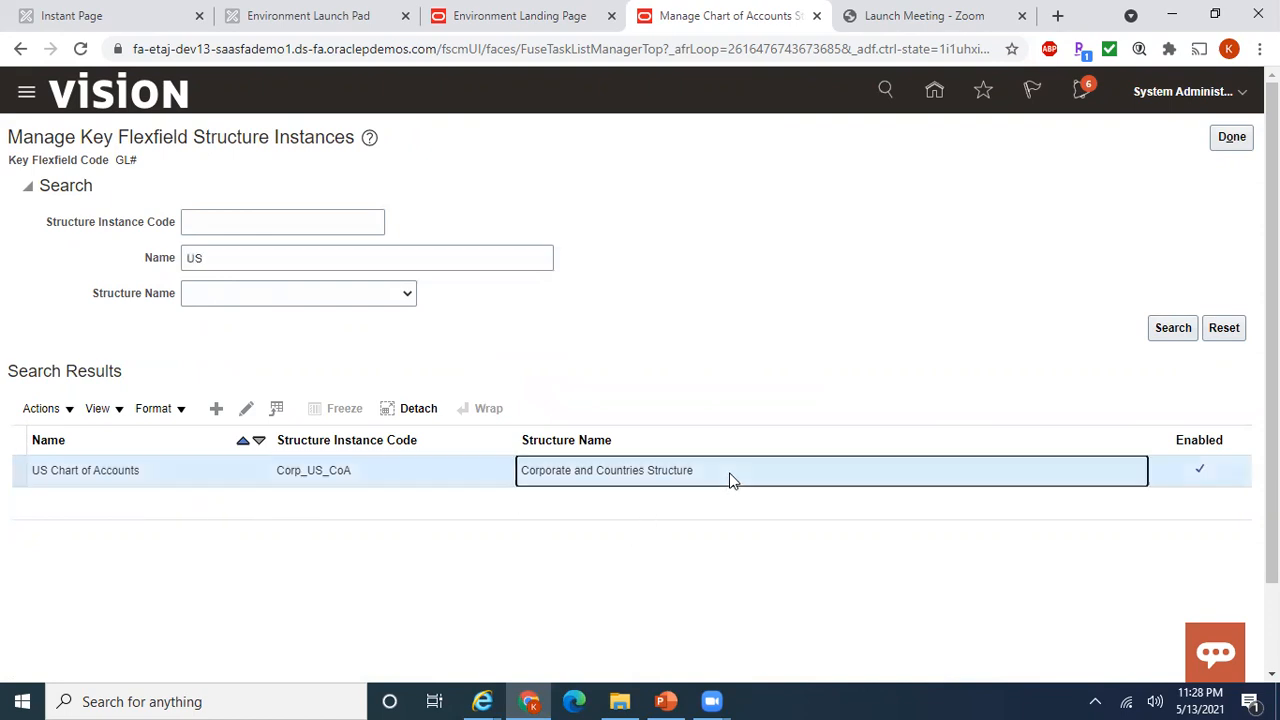
left_click(247, 409)
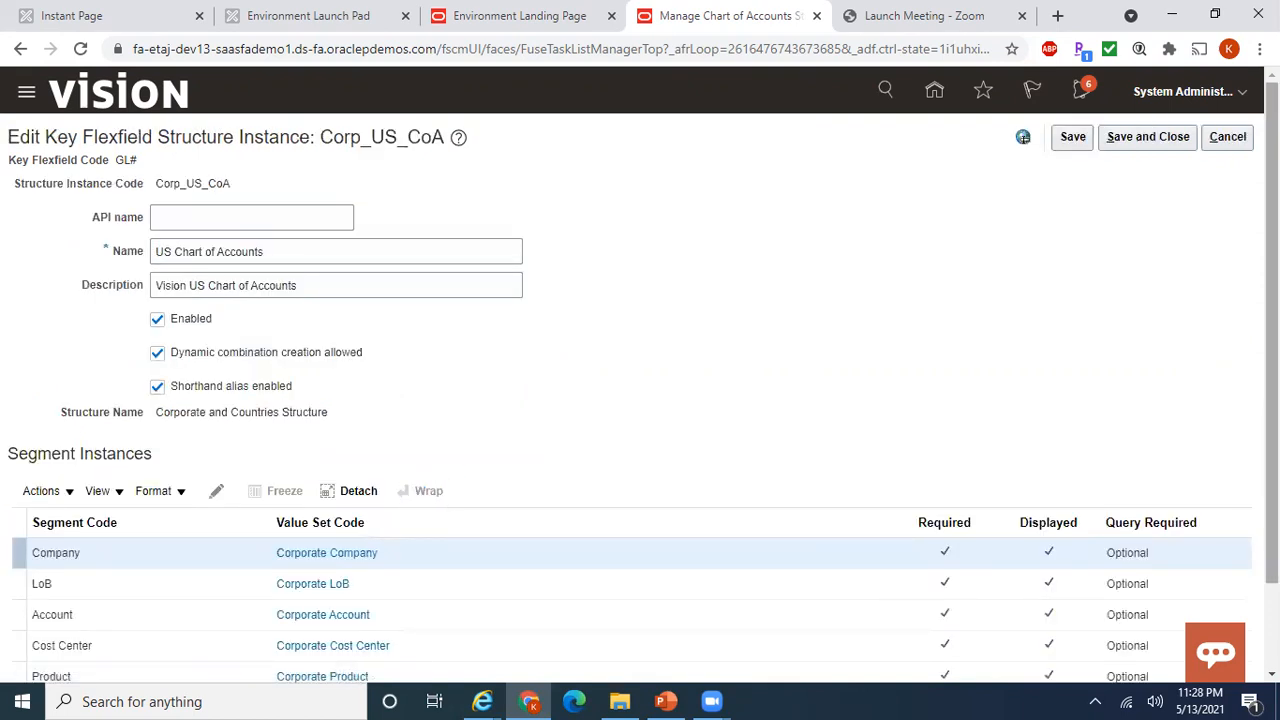
Step: Review the instance's shorthand alias setting, segments and the flexfield's deployment status, then return to the task search without making changes
scroll(548, 382, "down", 1)
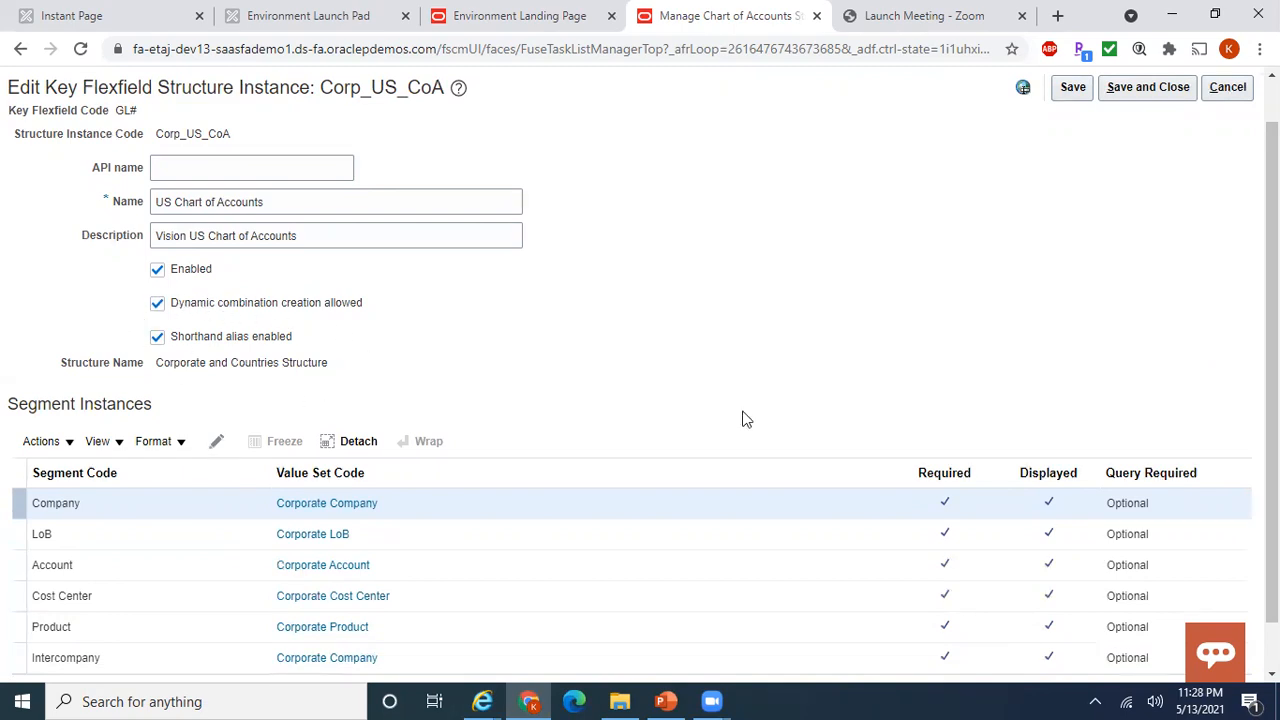
left_click_drag(1272, 370, 1272, 326)
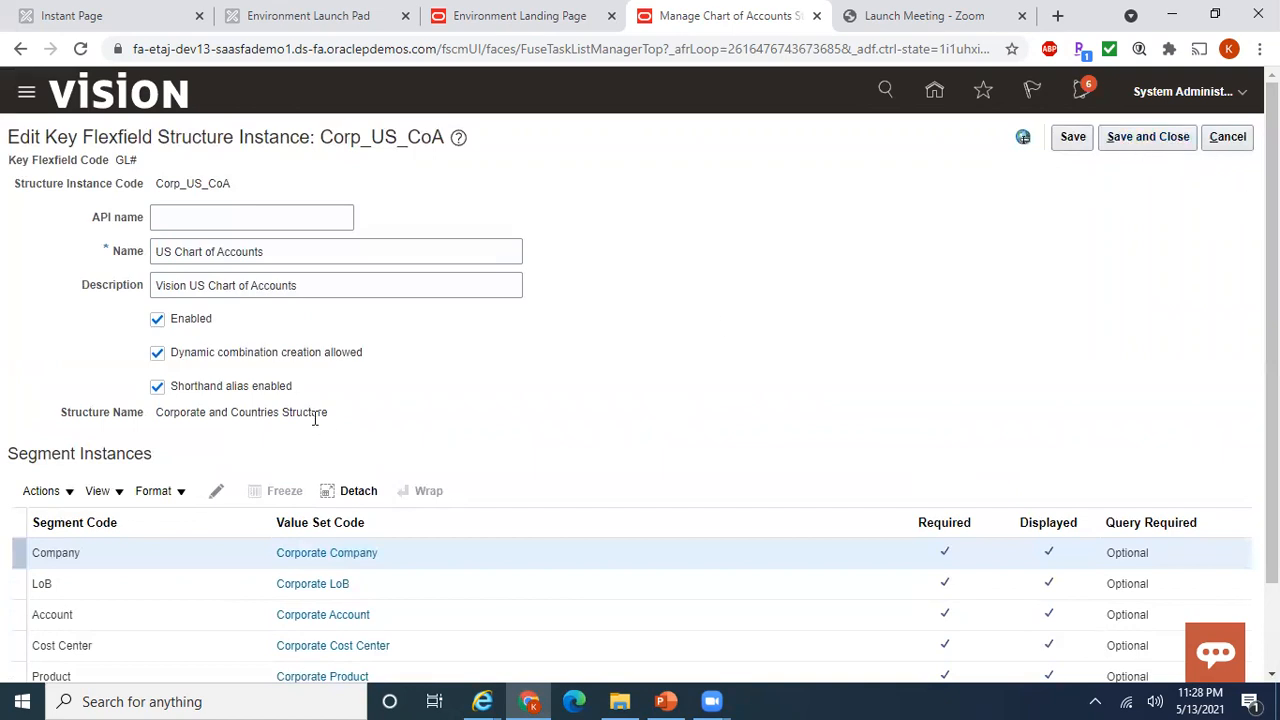
left_click(1228, 137)
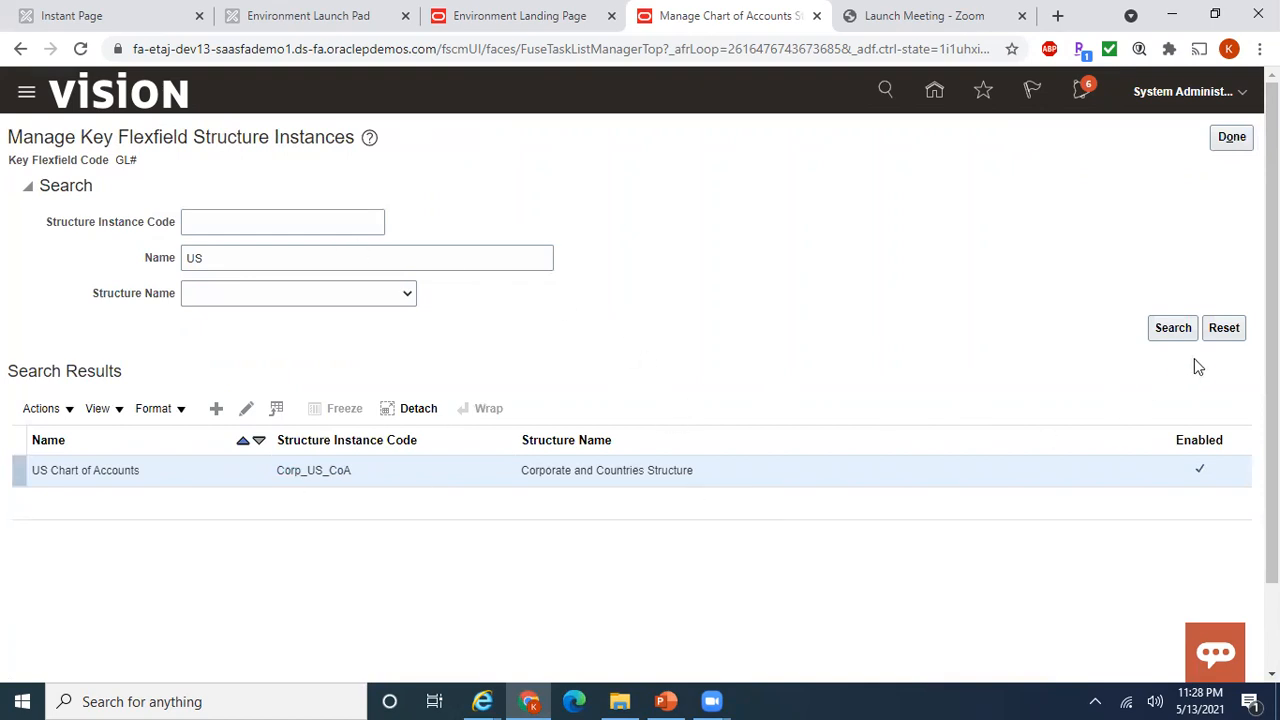
left_click(1233, 139)
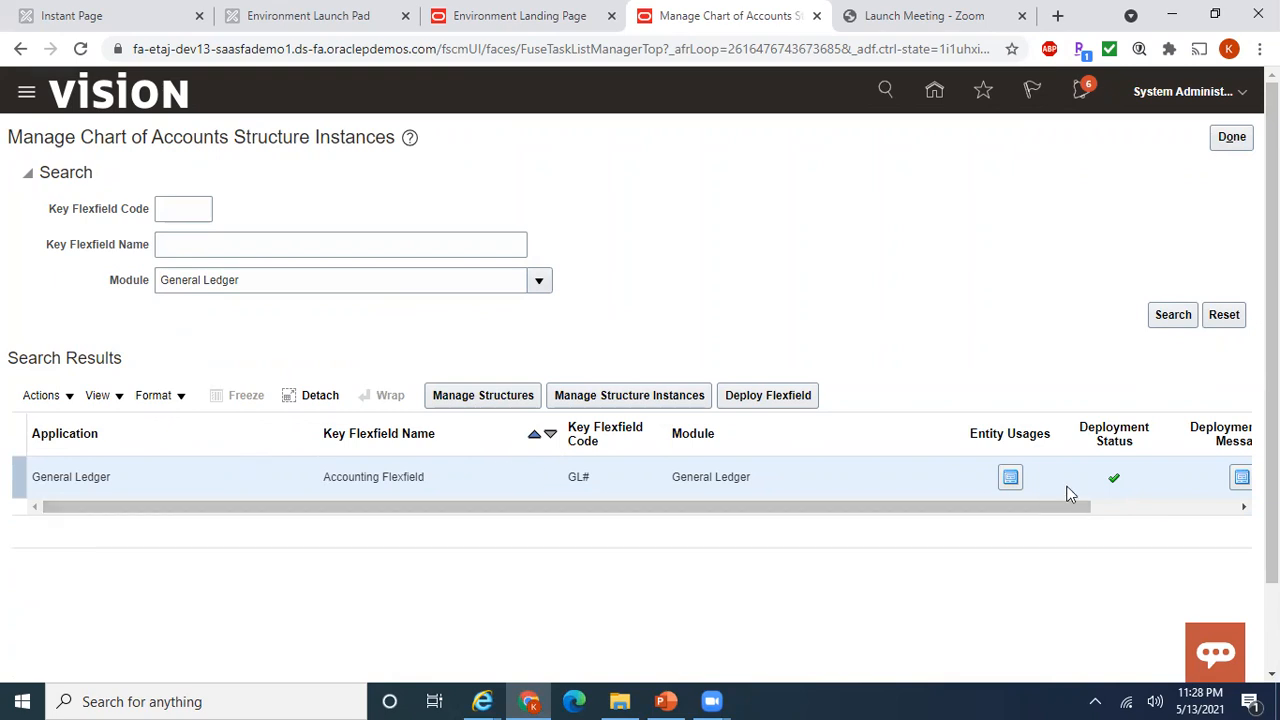
mouse_move(1113, 480)
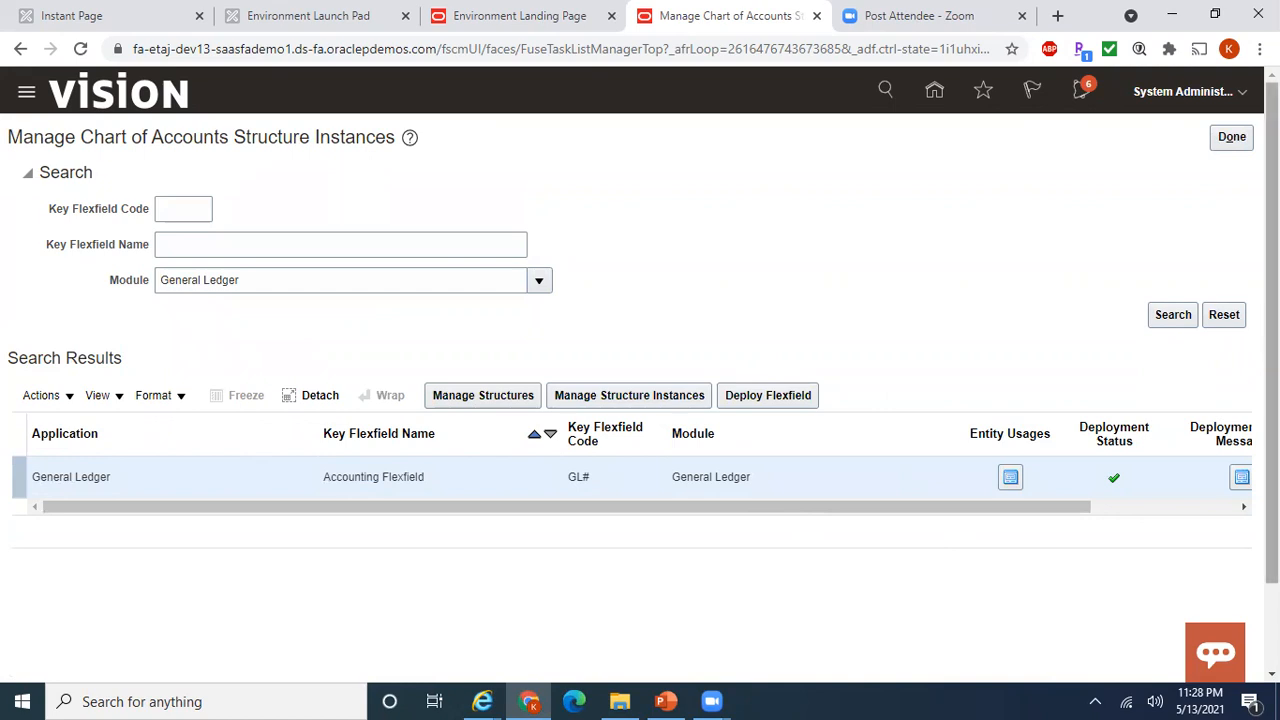
left_click(1232, 138)
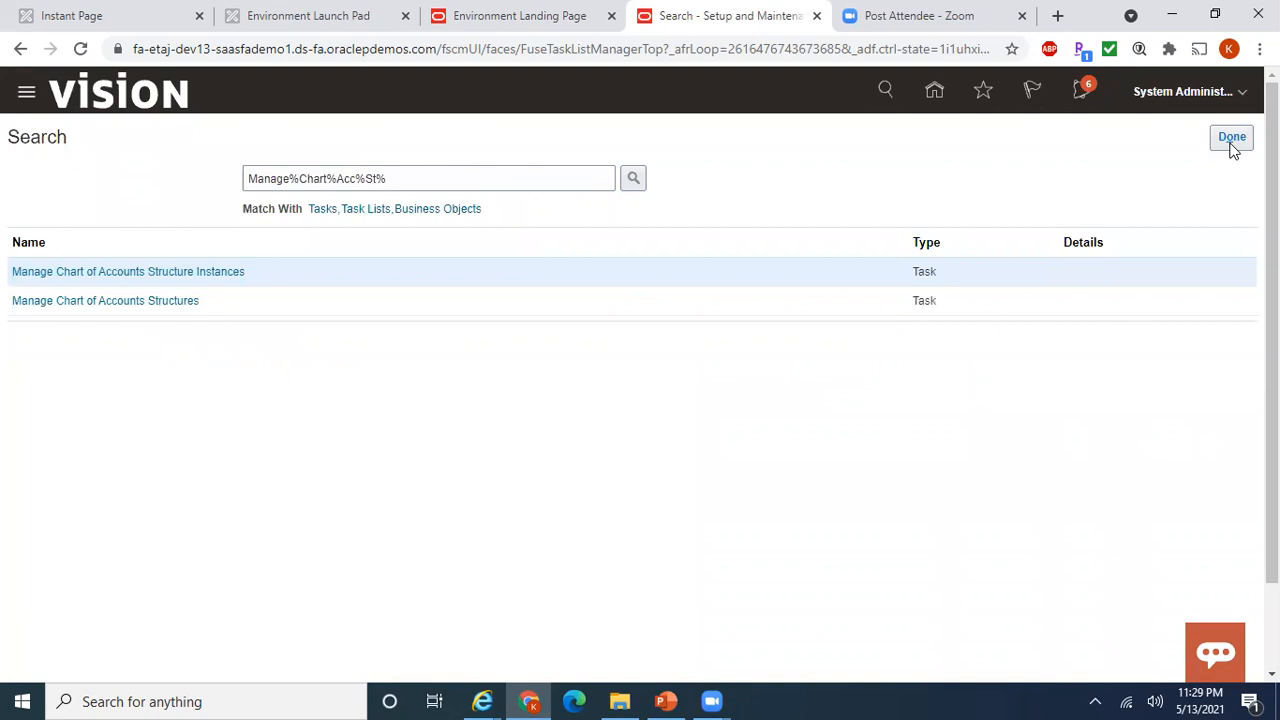
Step: Search the setup tasks for "Manage Shorthand" and open the Manage Shorthand Aliases task
left_click(411, 179)
left_click_drag(411, 179, 118, 163)
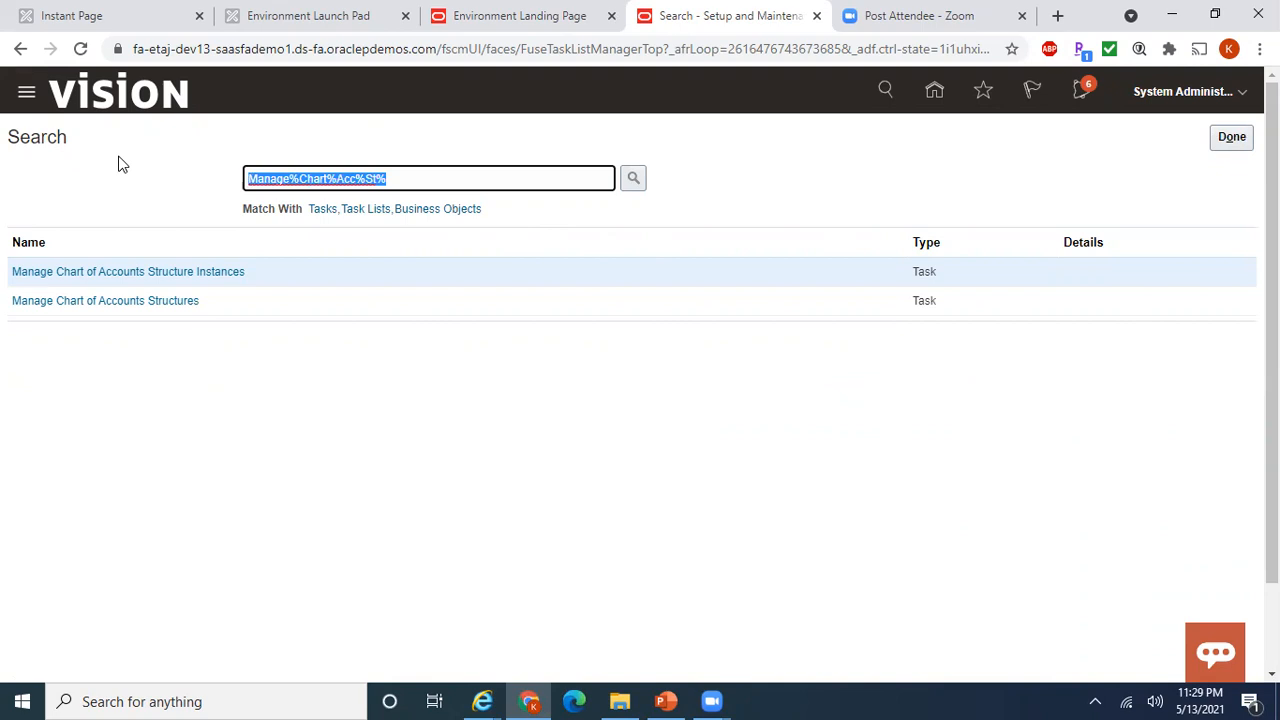
type("M")
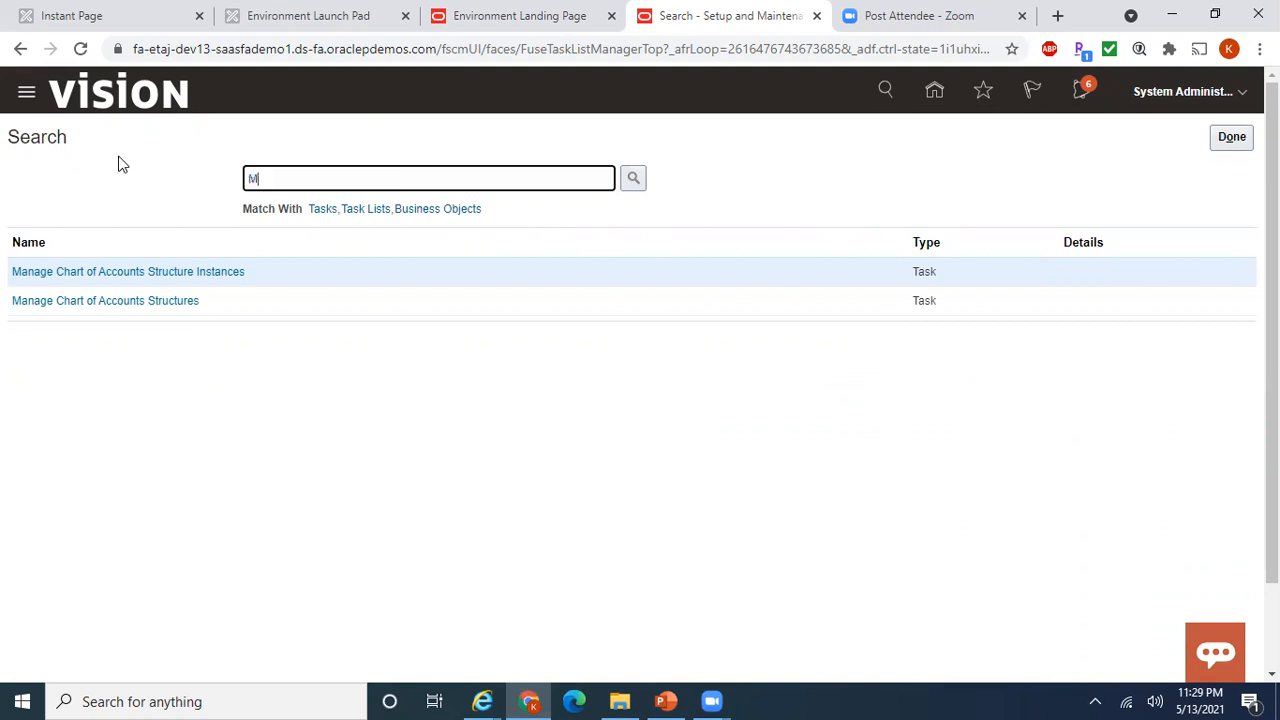
type("anag5")
key("BackSpace")
type("e Shorthand")
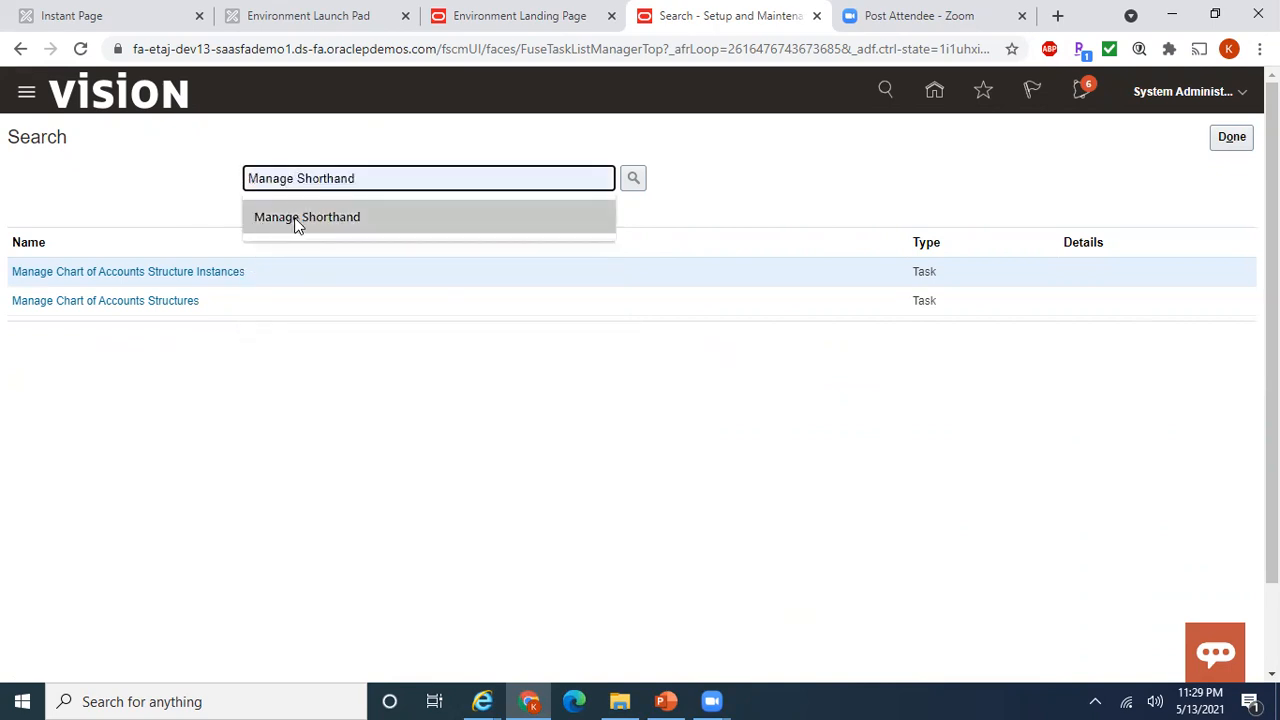
left_click(297, 218)
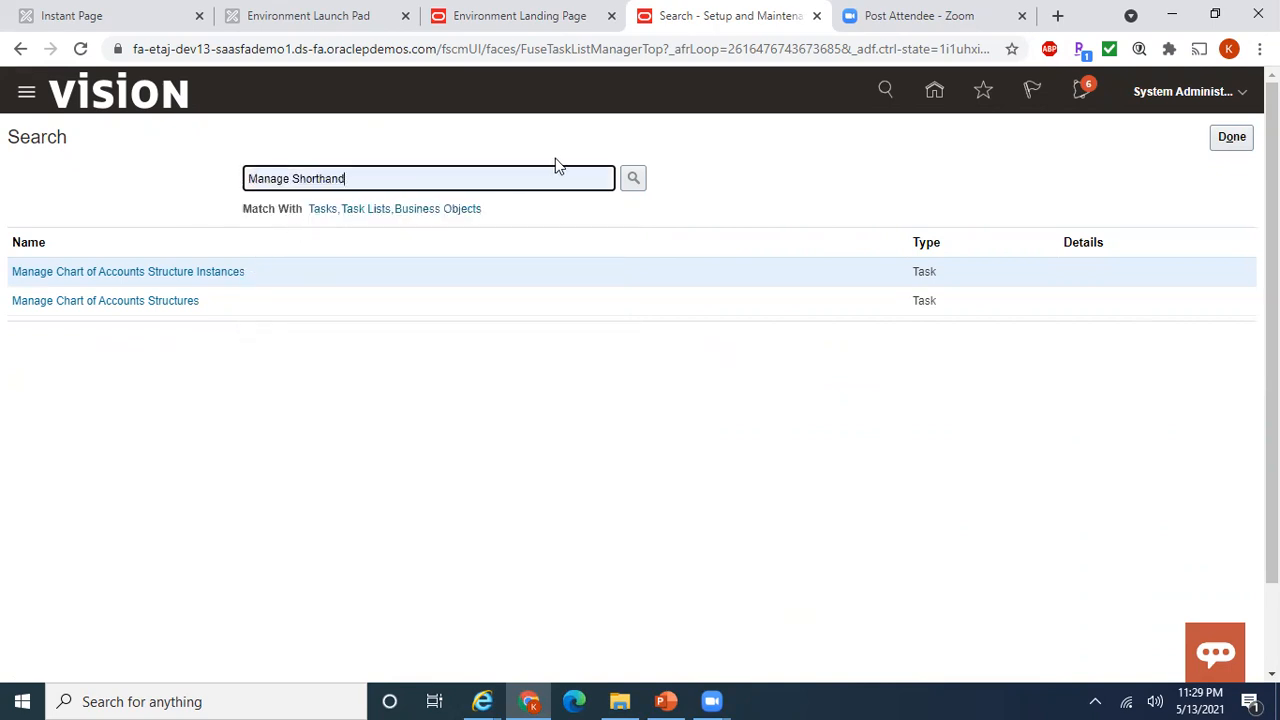
left_click(633, 182)
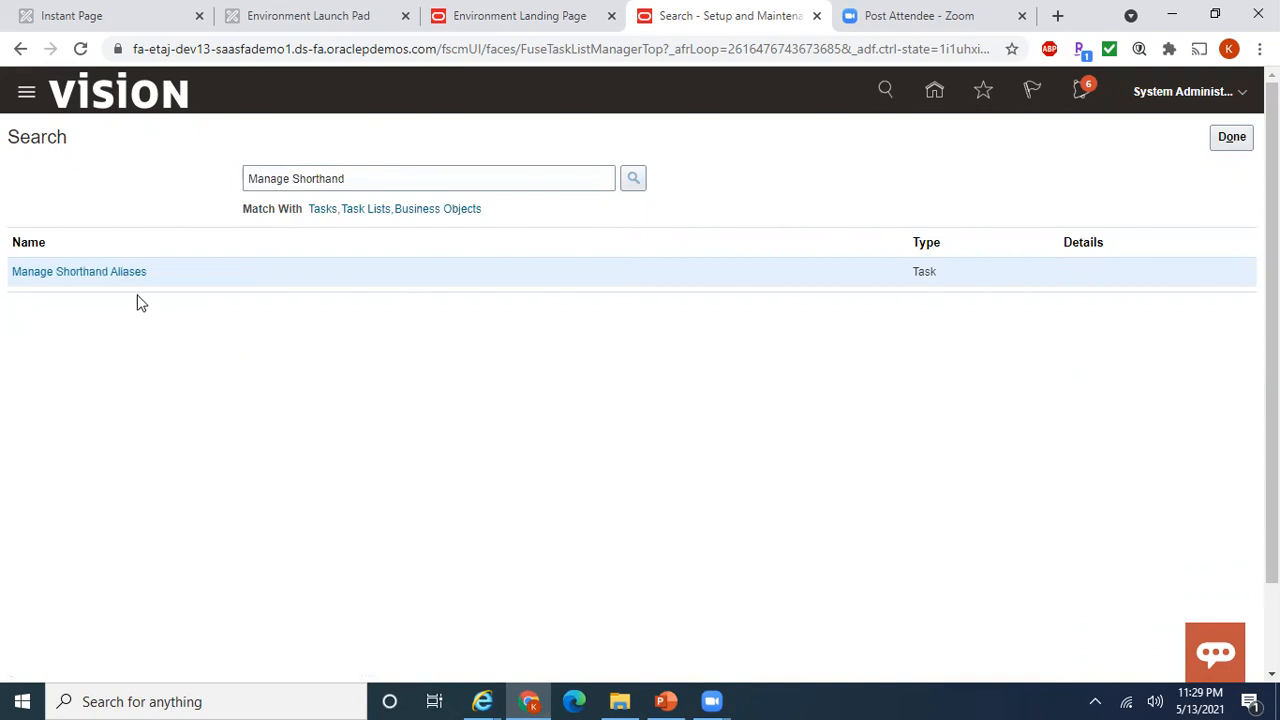
left_click(118, 273)
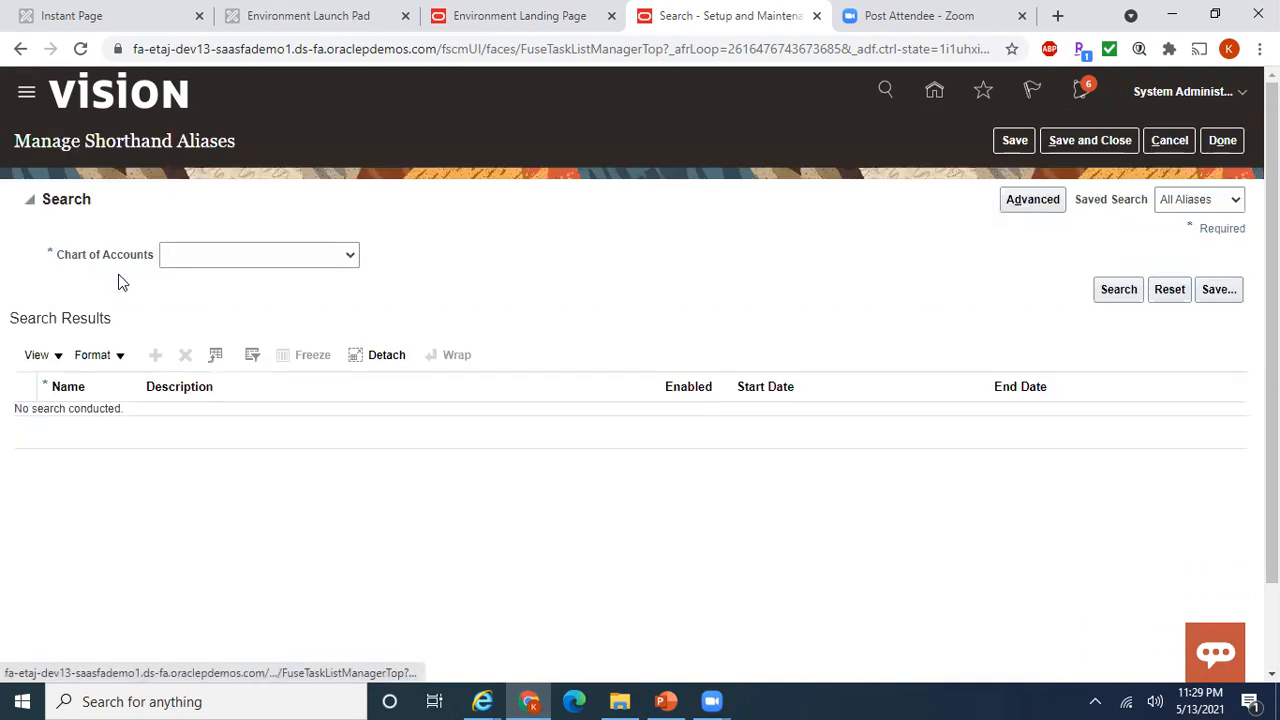
Step: List the existing shorthand aliases for the US Chart of Accounts
left_click(341, 263)
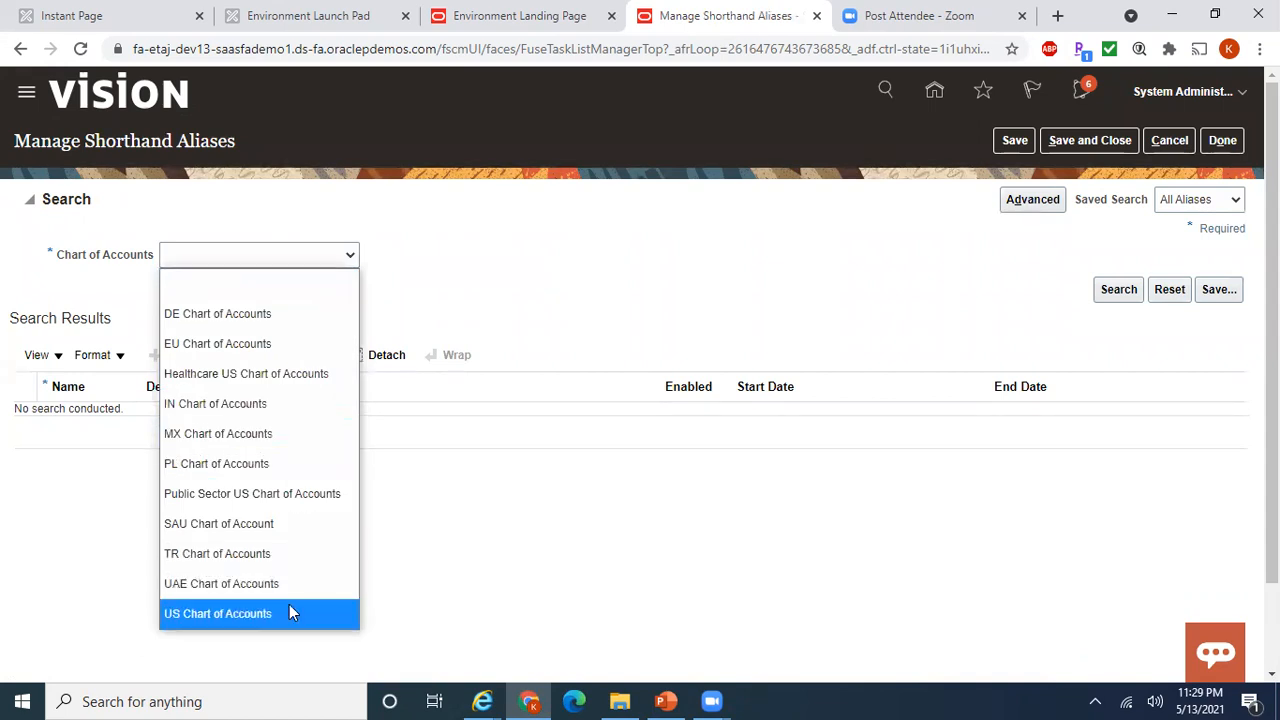
left_click(289, 612)
left_click(1116, 296)
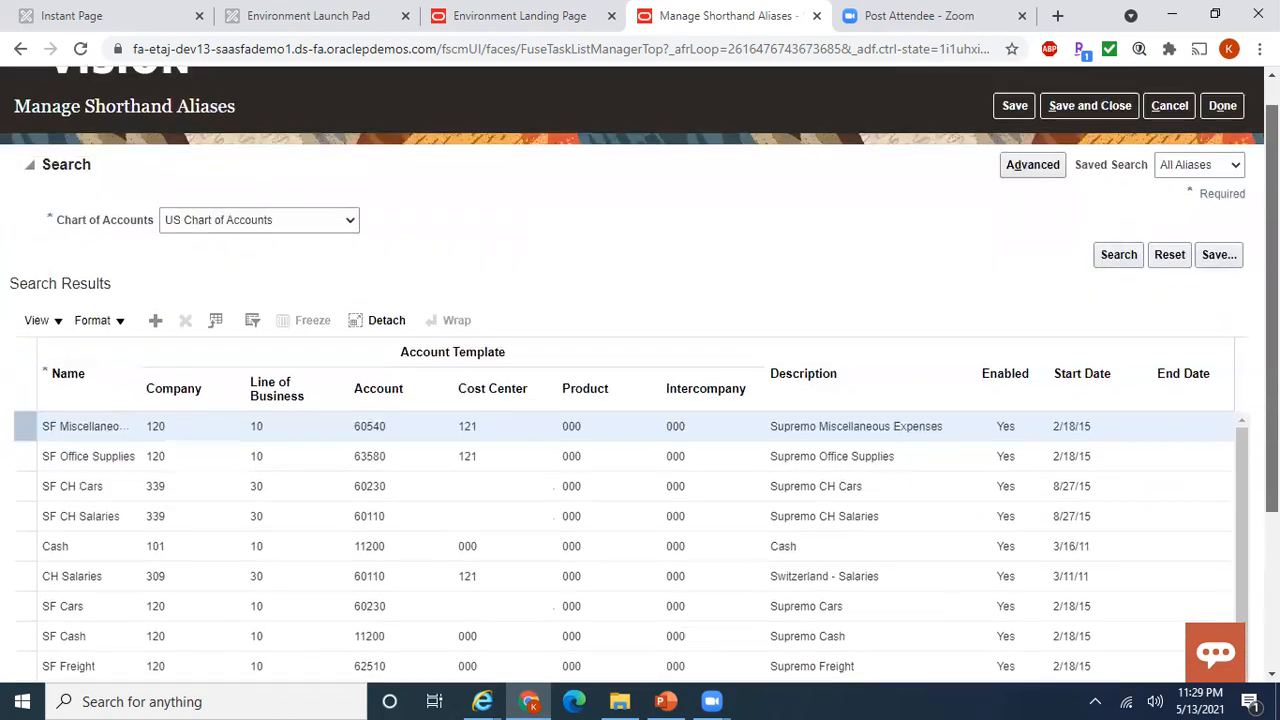
mouse_move(1272, 308)
left_mouse_down()
mouse_move(1272, 465)
mouse_move(1272, 319)
left_mouse_up()
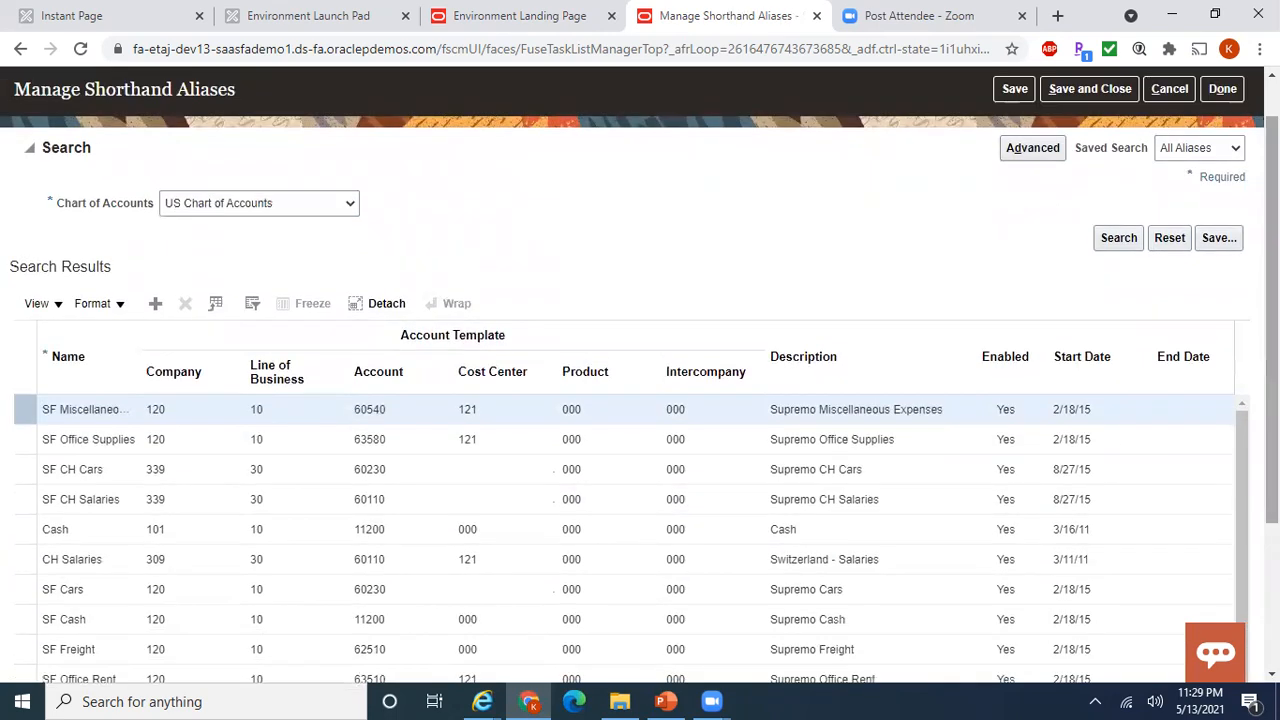
Step: Add a new shorthand alias row and name it "Cash Acc for HDFC"
left_click(158, 306)
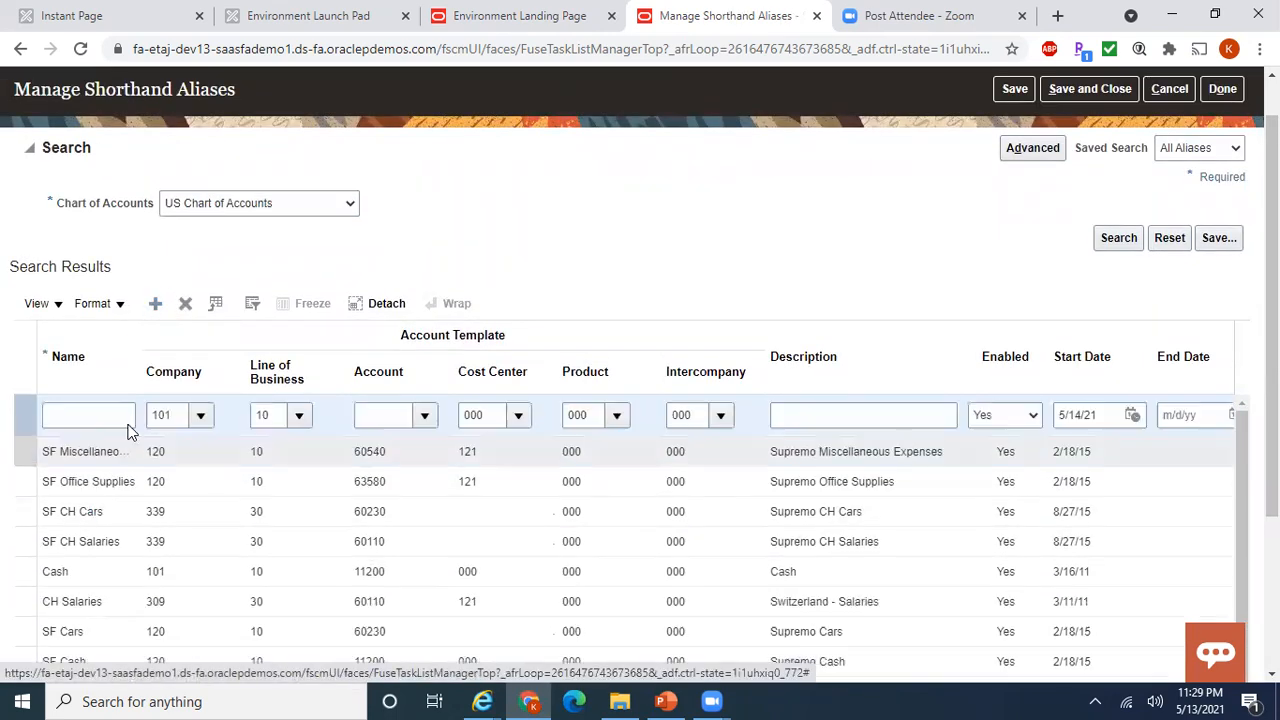
left_click(429, 420)
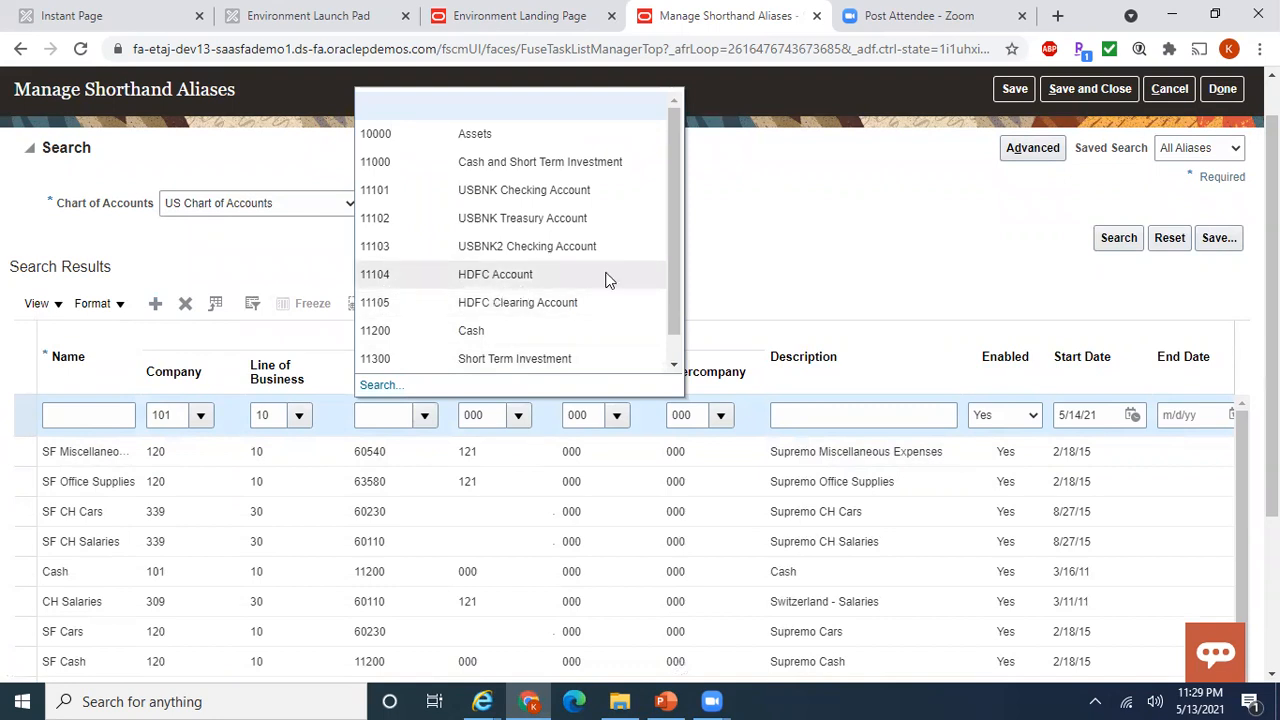
left_click(729, 285)
left_click(86, 416)
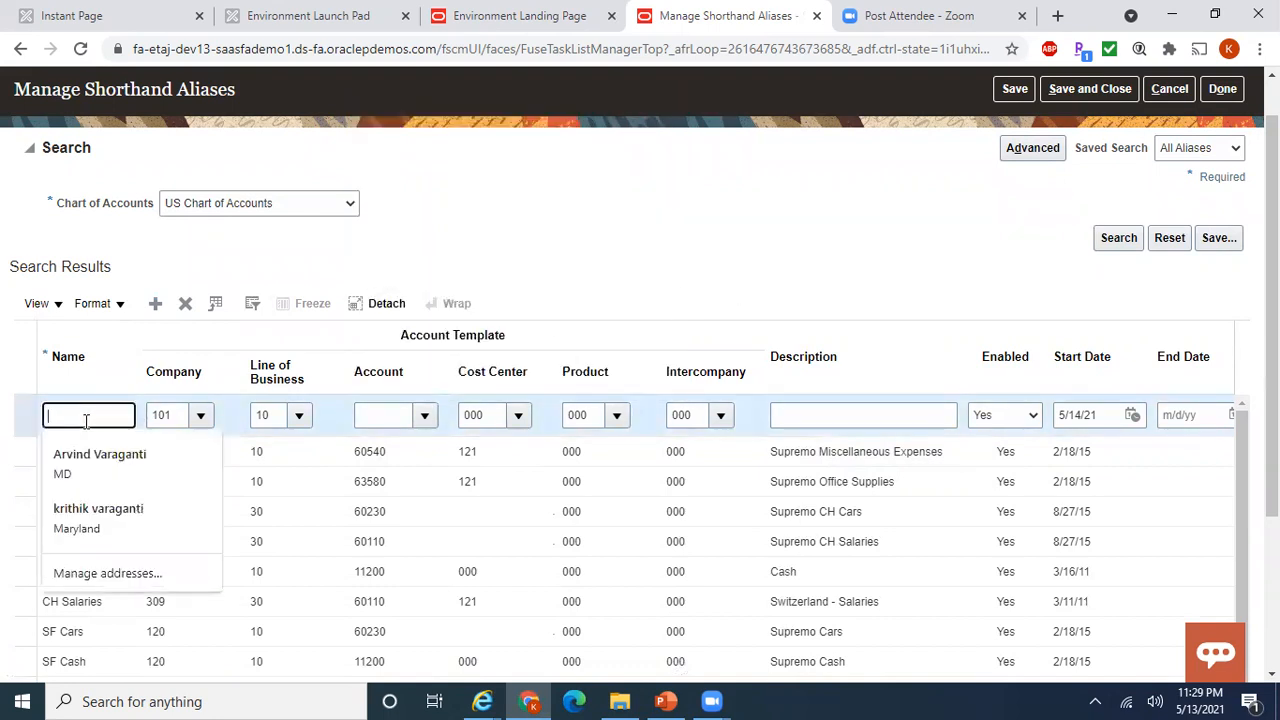
type("Cash")
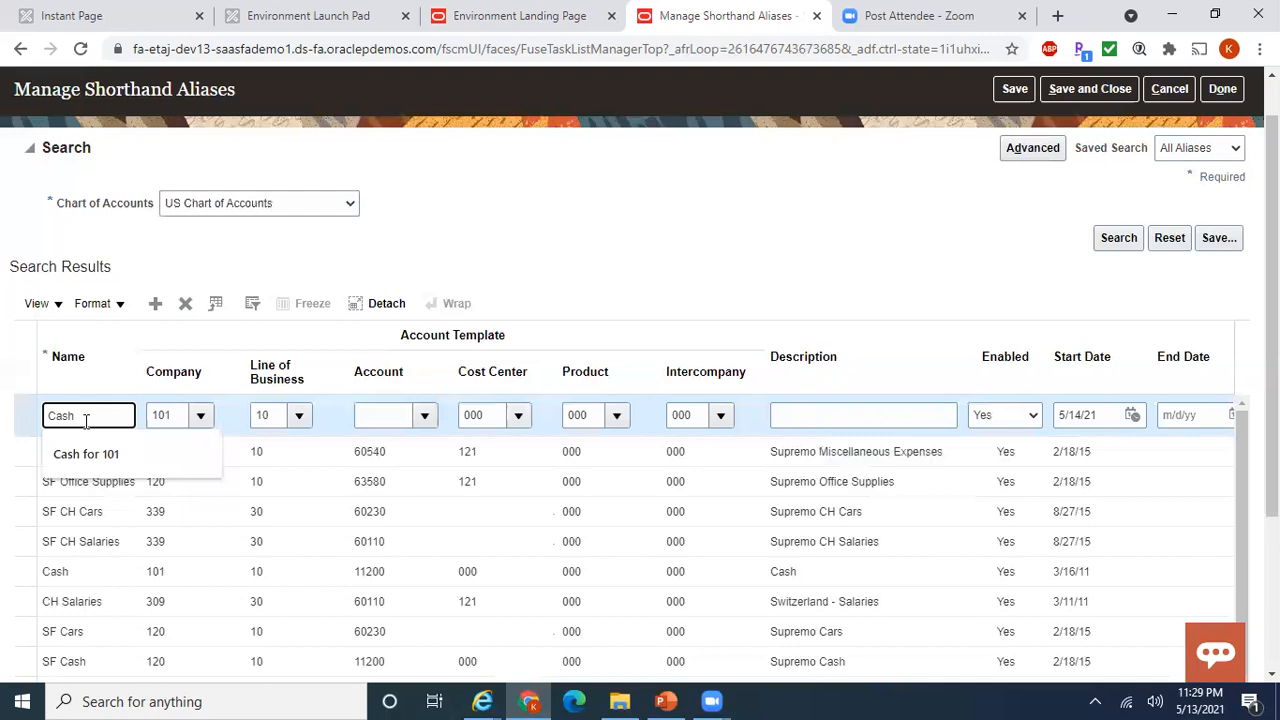
type(" Acc")
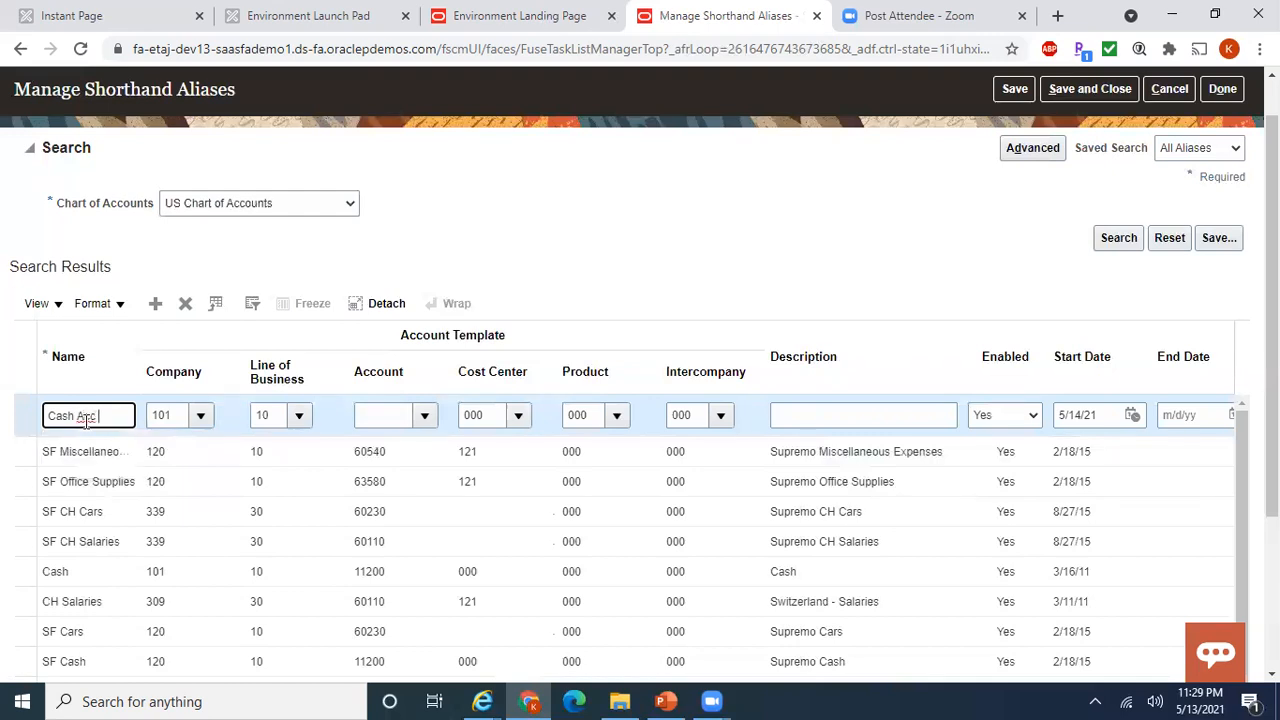
type(" for HDFC")
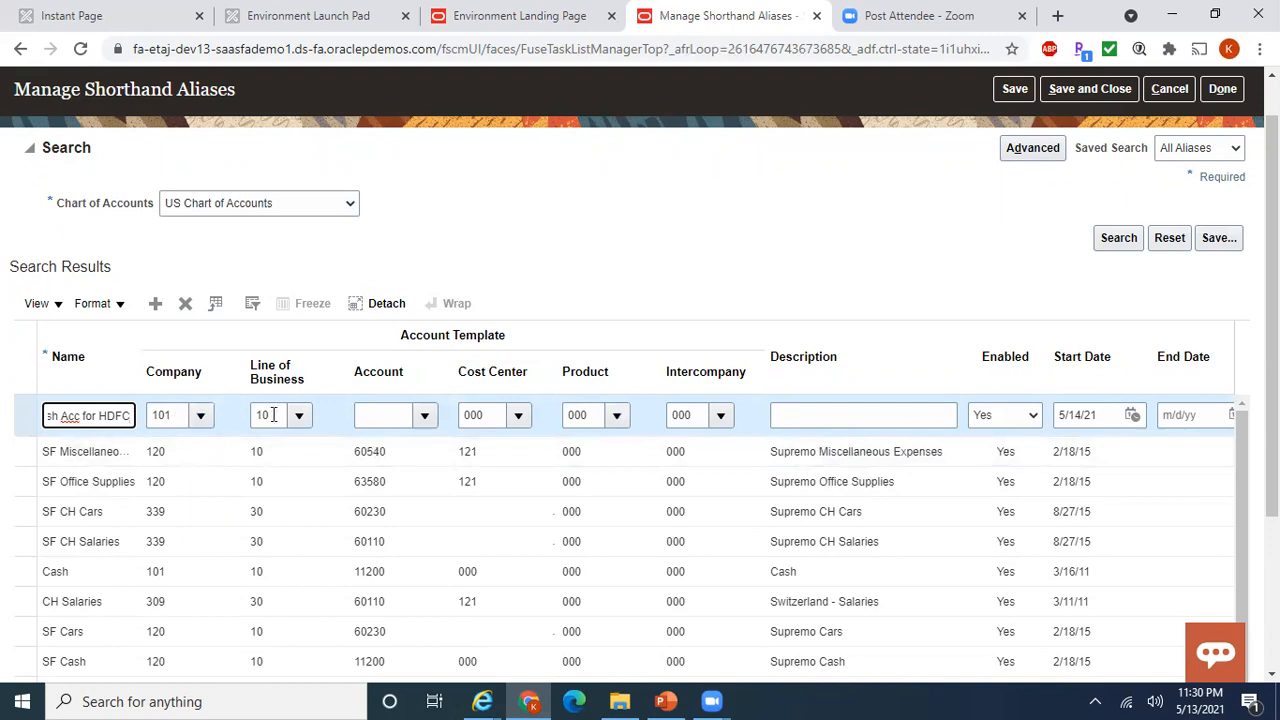
Step: Set the new alias's account to 11104 (HDFC Account) and its description to "Cash Account for HDFC"
left_click(424, 415)
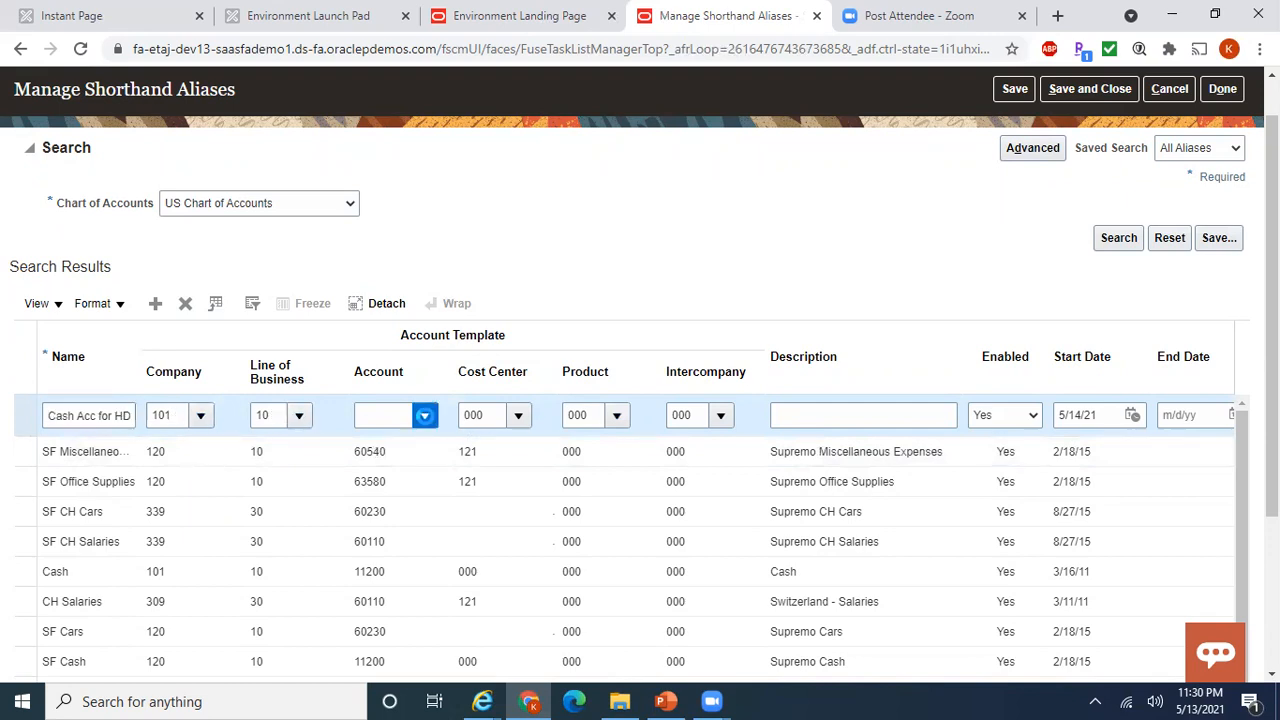
left_click(424, 415)
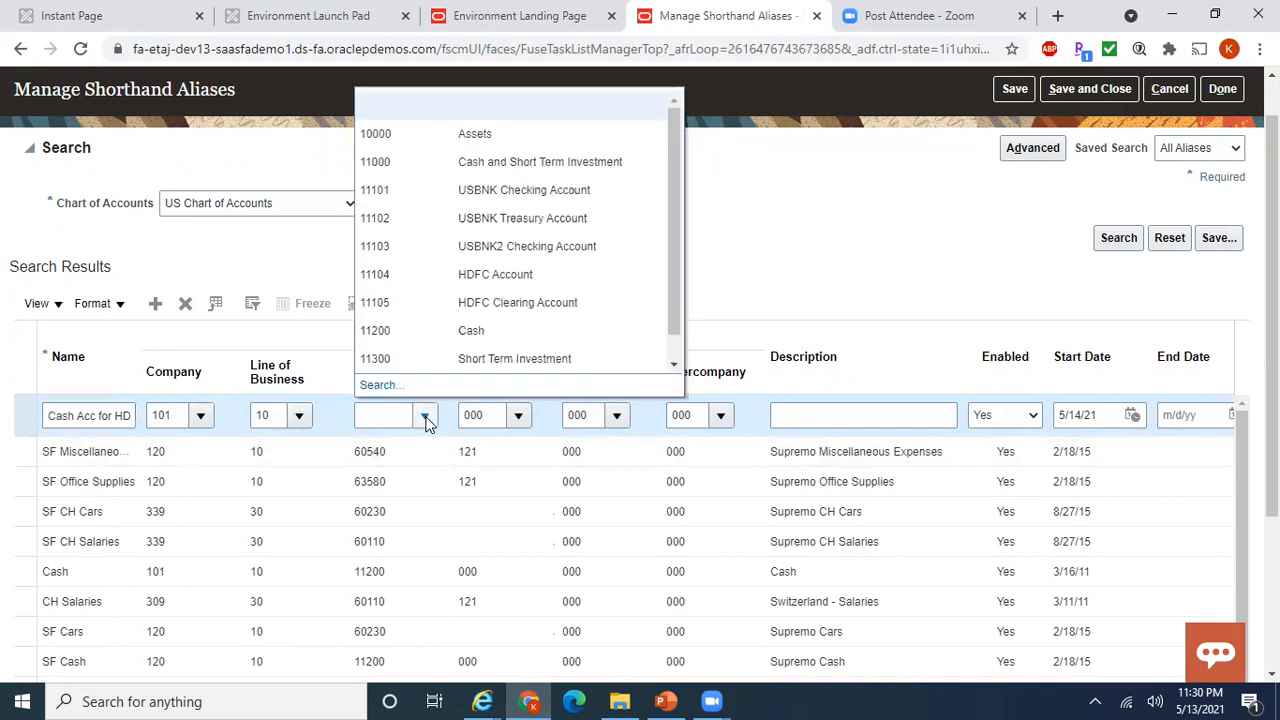
left_click(433, 272)
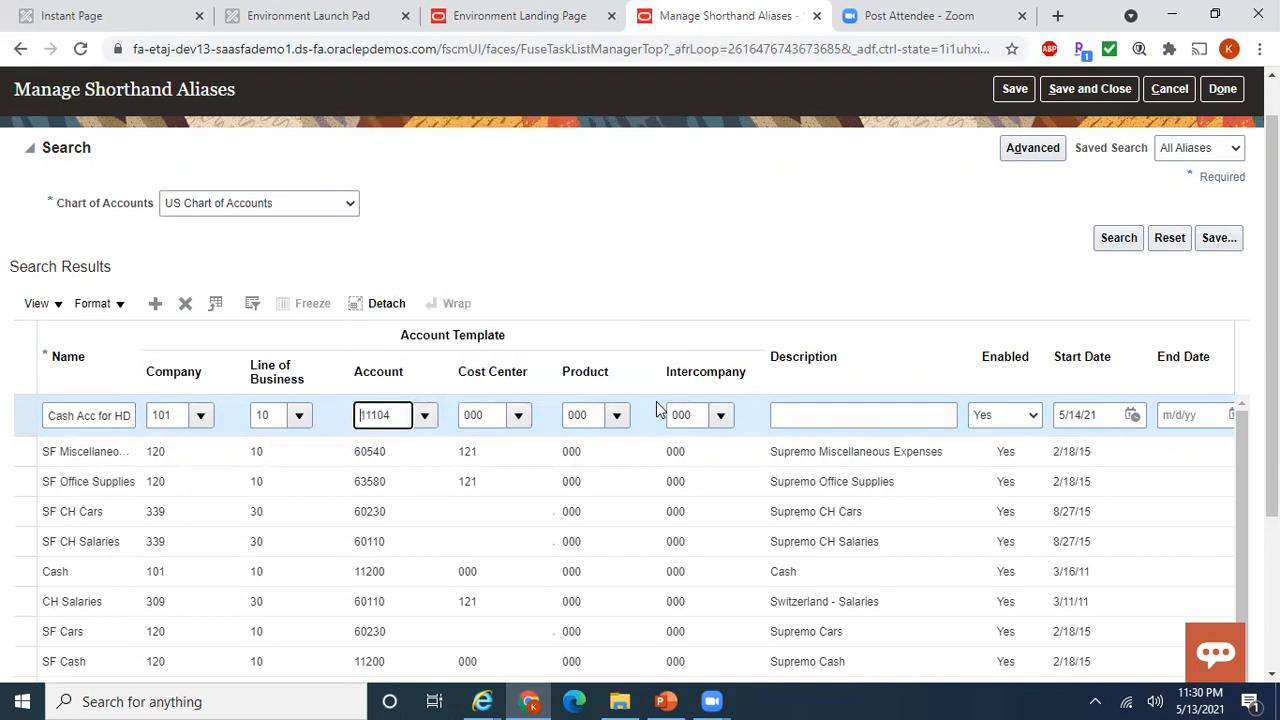
left_click(836, 414)
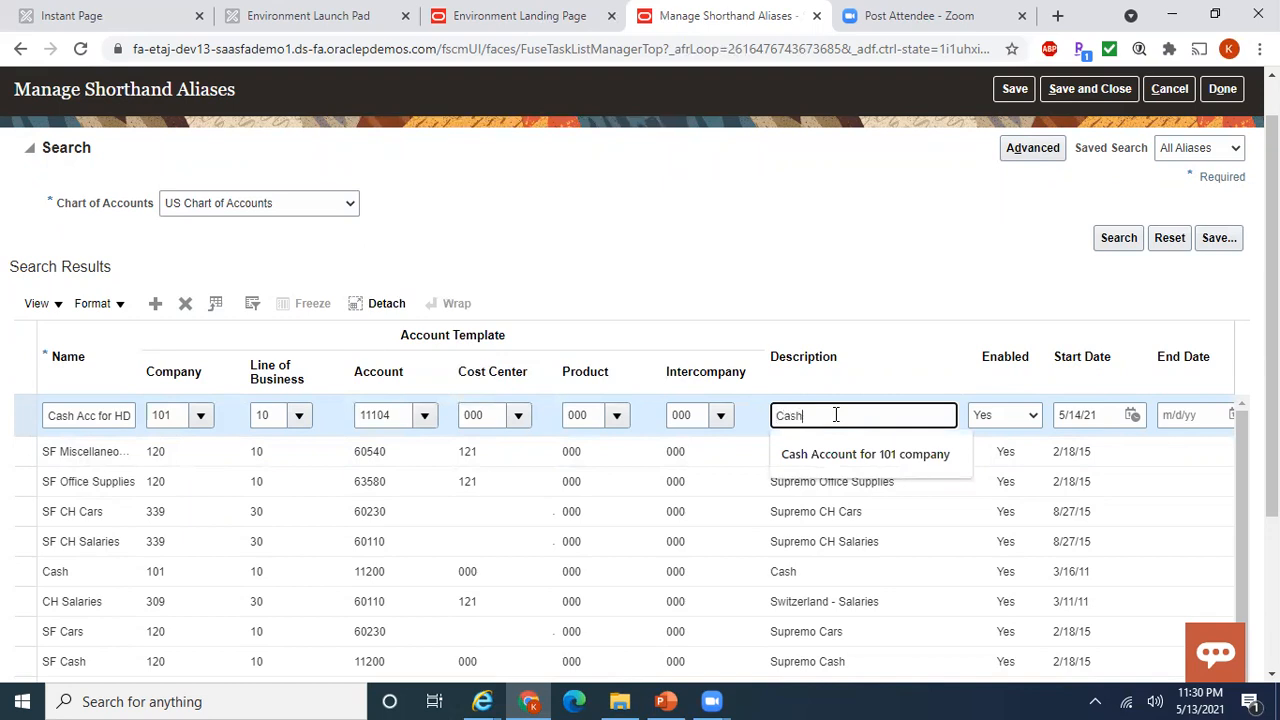
type("Cash Account for HDFC")
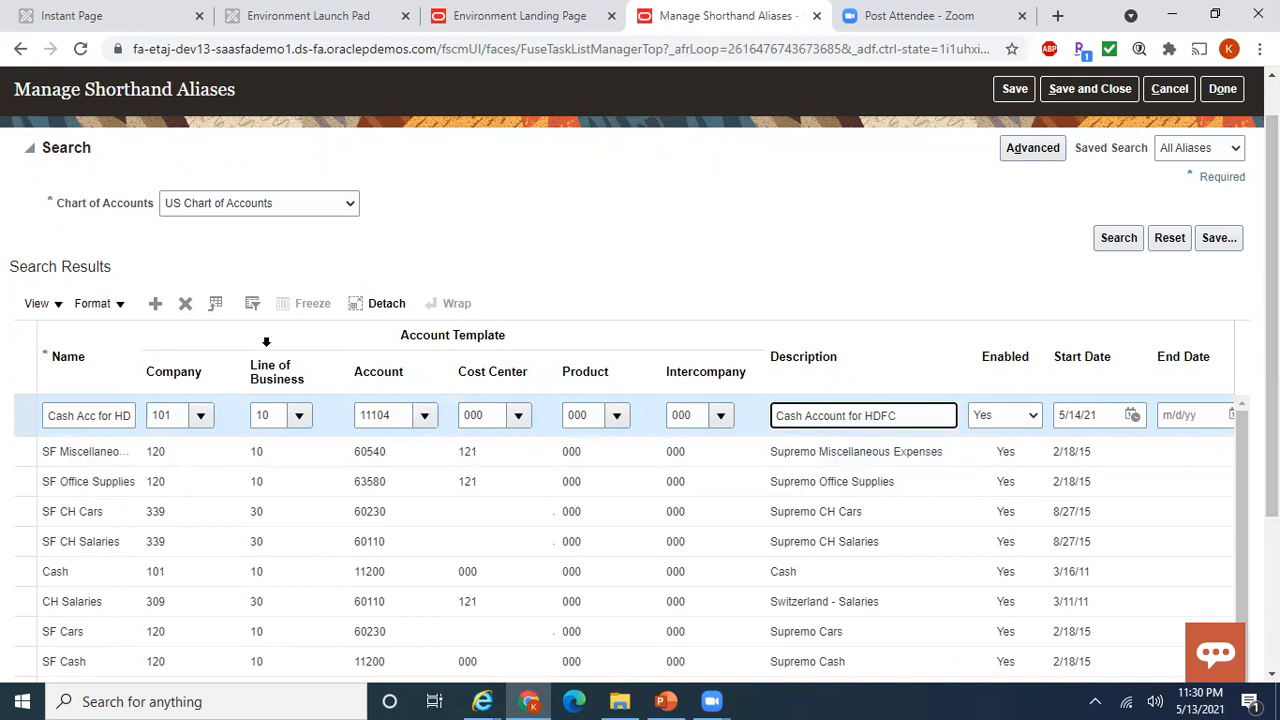
Step: Add another shorthand alias row and name it "Cash Acc for LOB 10"
left_click(156, 308)
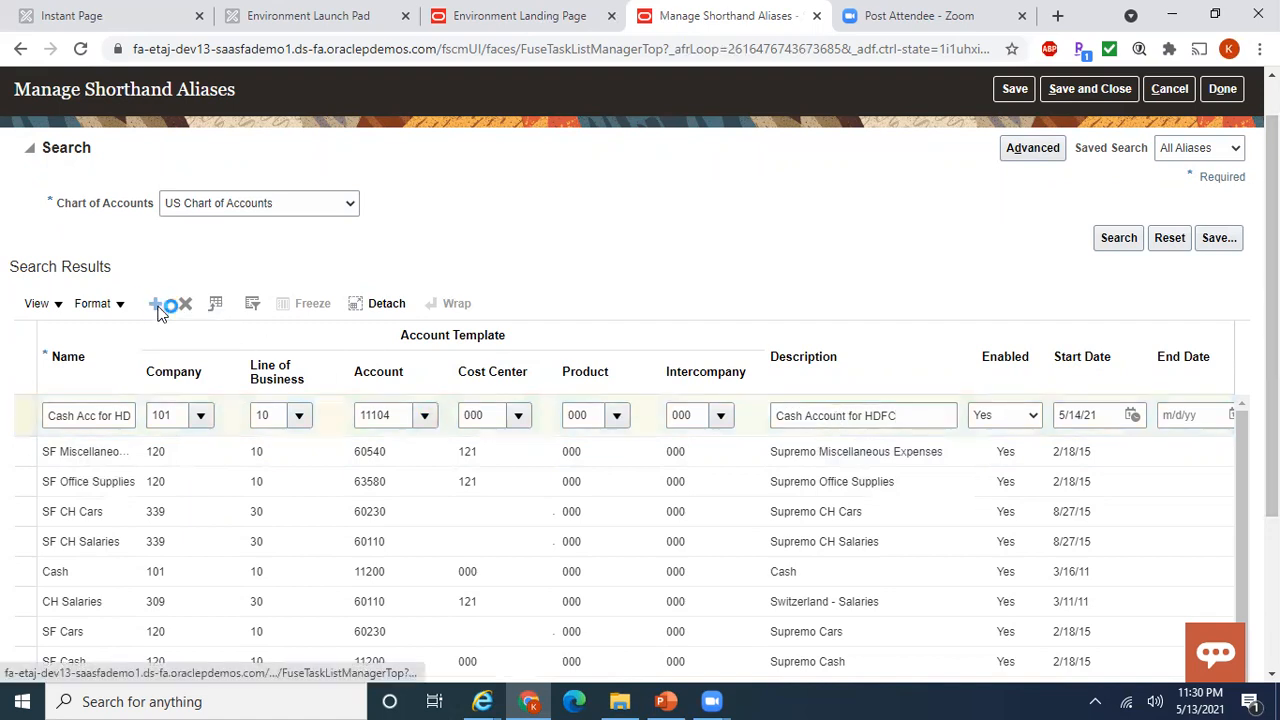
left_click(101, 418)
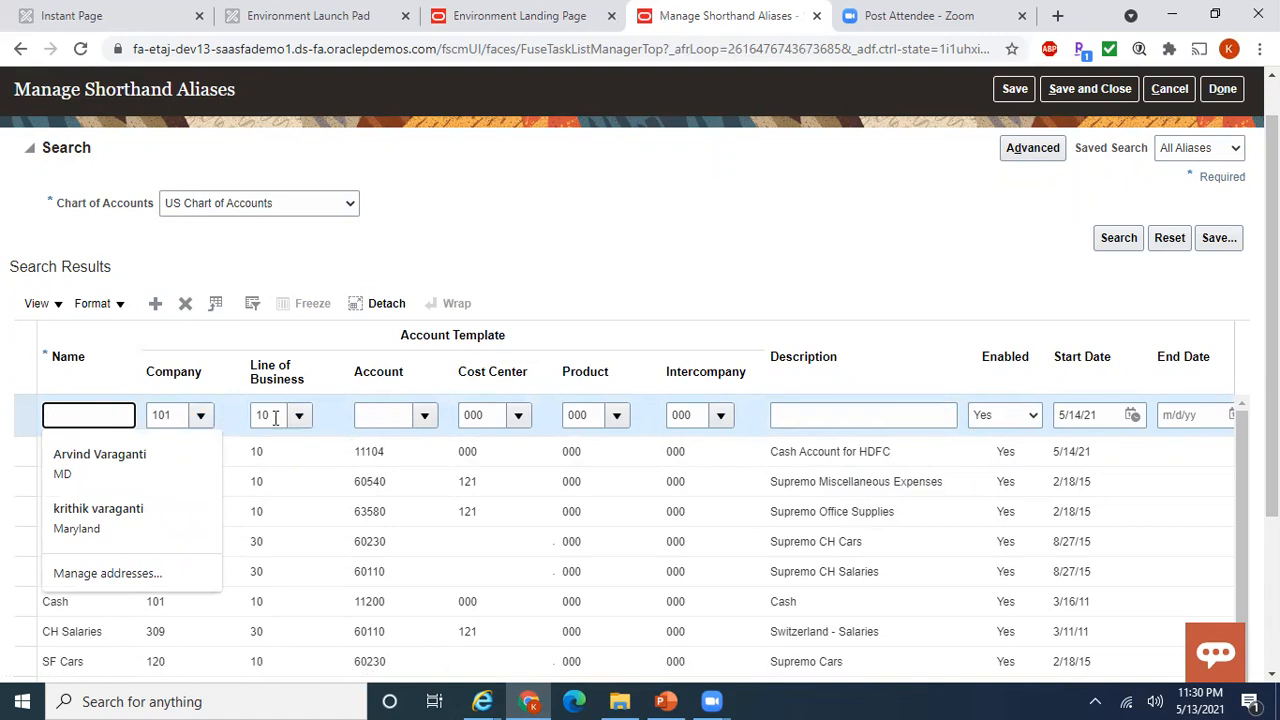
type("Cash")
type(" Acc for ")
type("LOB 10")
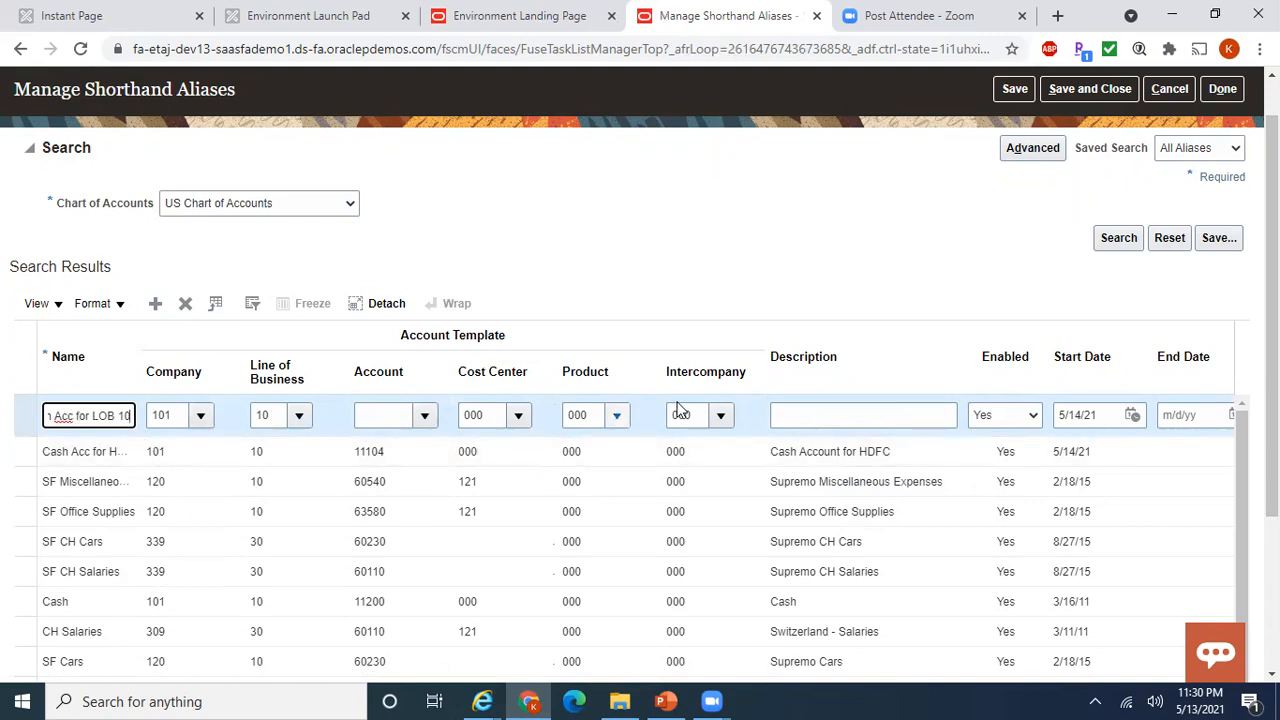
Step: Give the LOB 10 alias the description "Cash Account for LOB" and the account 11200 (Cash)
left_click(826, 414)
type("Cash Account for LOB")
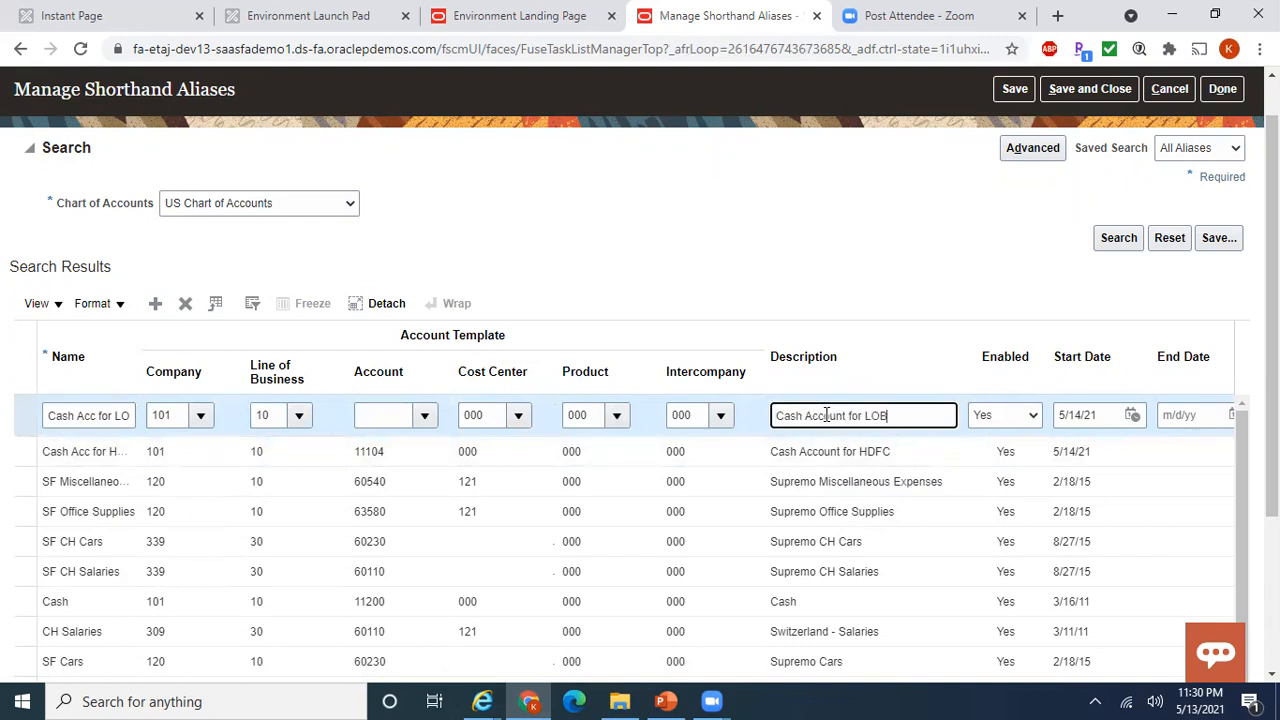
left_click(422, 417)
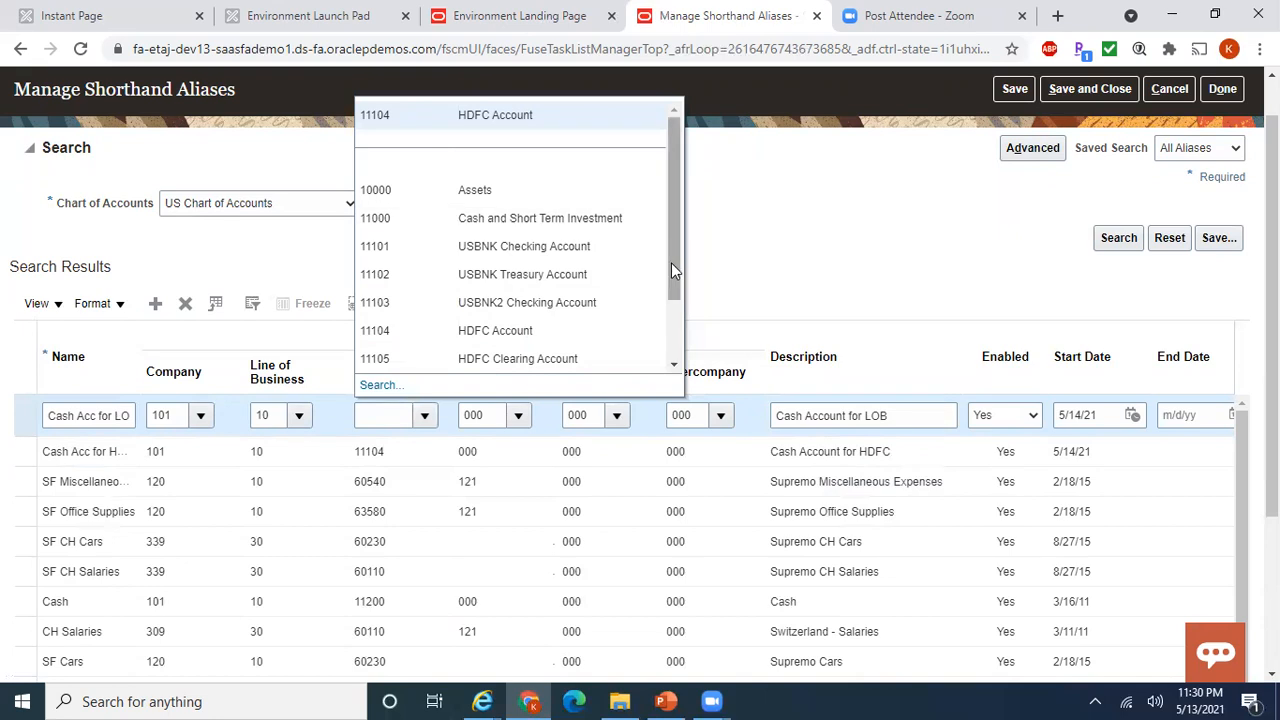
scroll(675, 274, "down", 2)
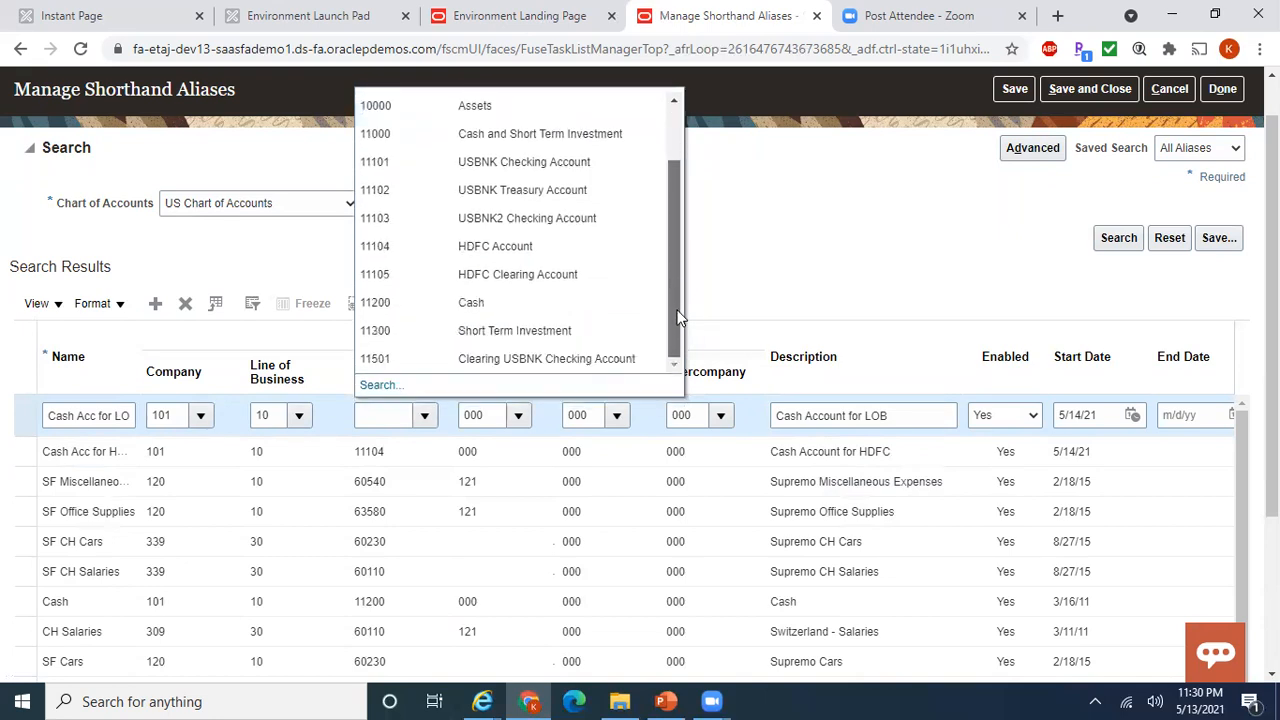
left_click(536, 302)
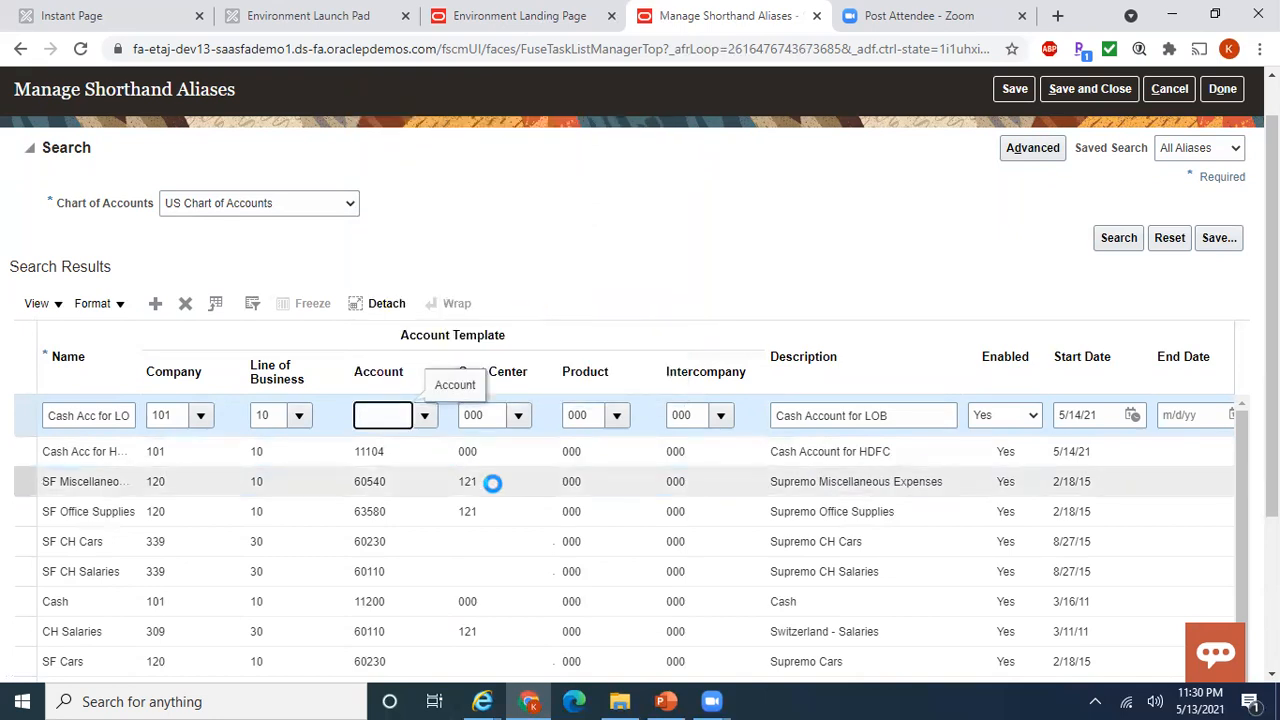
Step: Clear the cost center of the LOB 10 alias so that segment is left blank
left_click(519, 418)
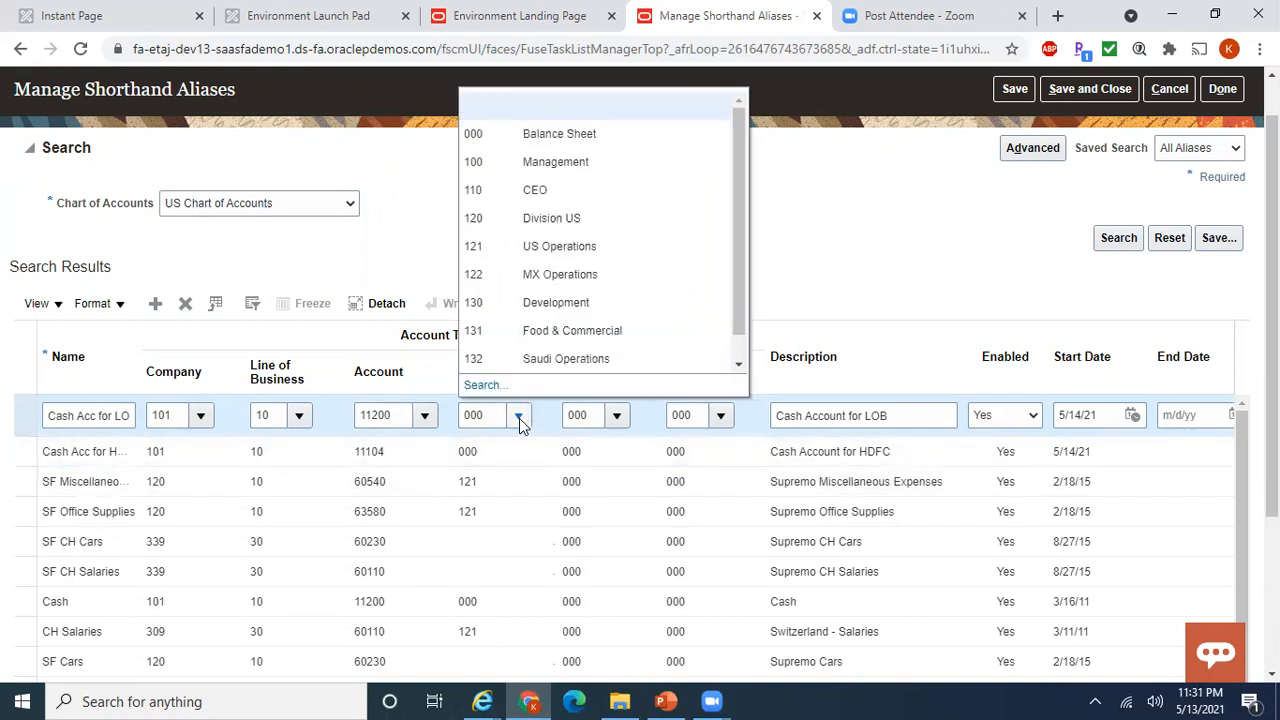
left_click(614, 128)
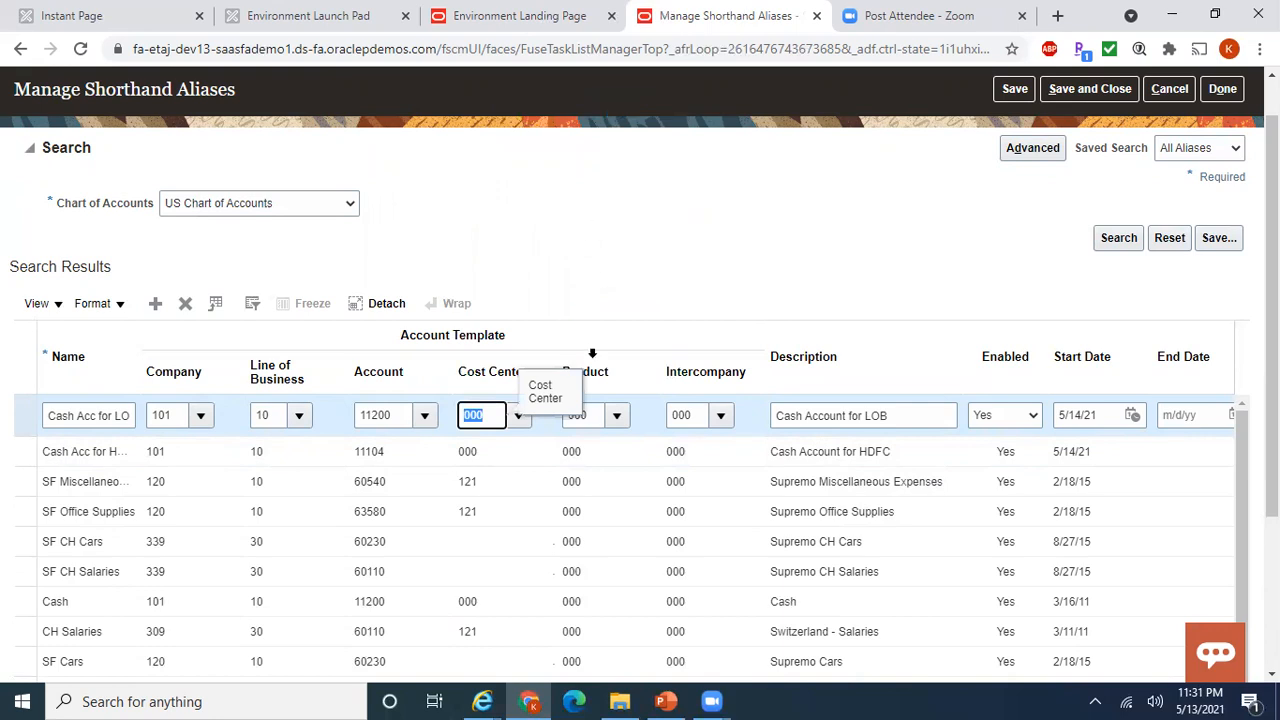
left_click(491, 417)
key("BackSpace")
key("BackSpace")
key("BackSpace")
left_click(757, 267)
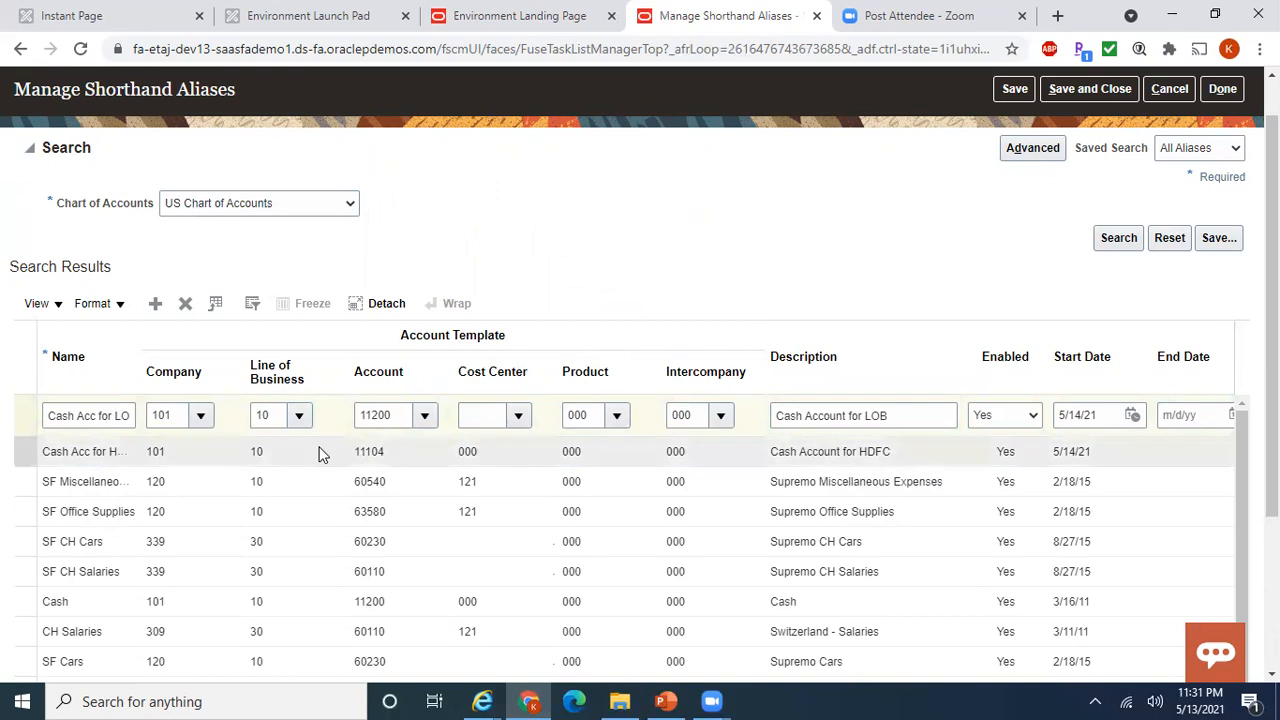
Step: Save the new shorthand aliases and return to the setup page
left_click(105, 416)
left_click_drag(112, 421, 135, 437)
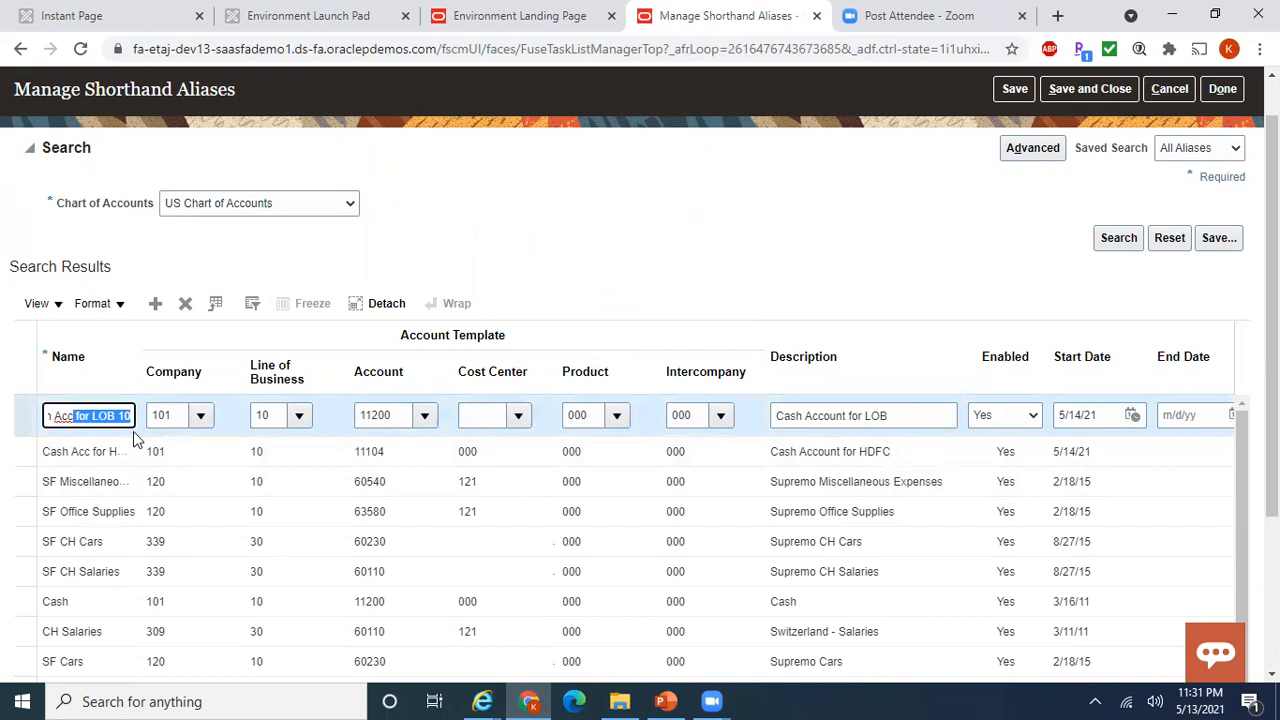
left_click(1110, 89)
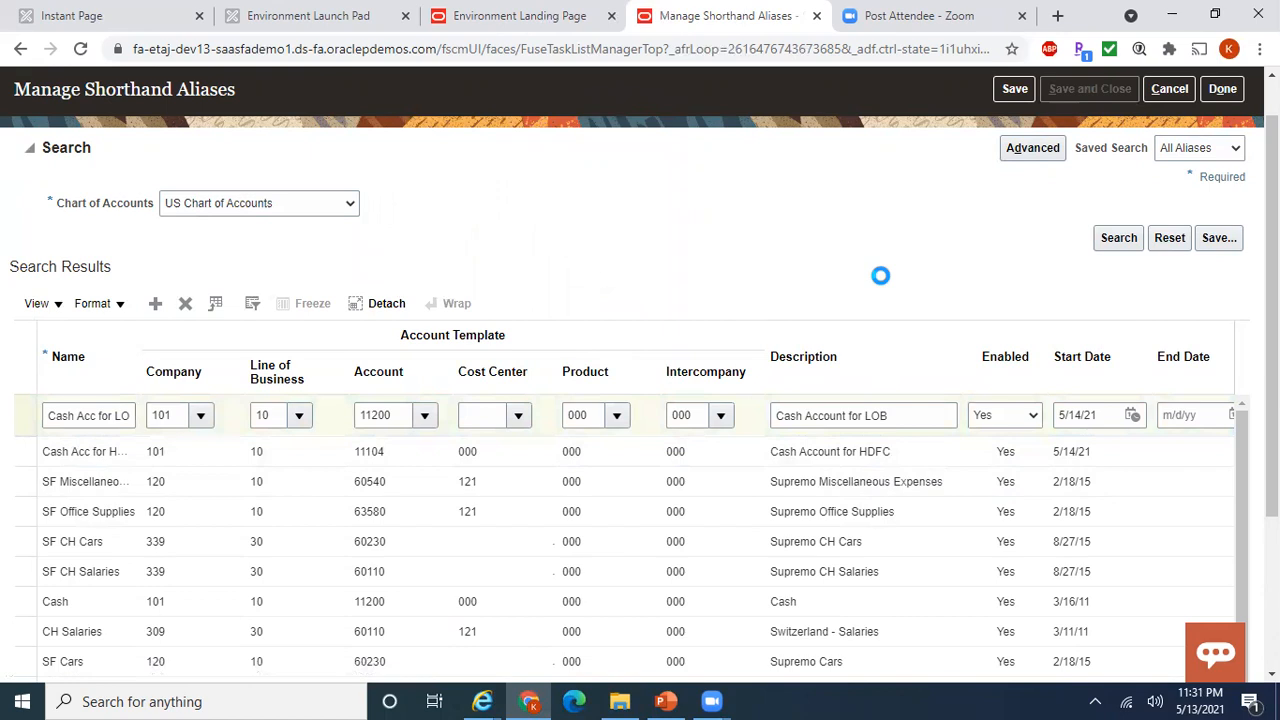
left_click(1238, 93)
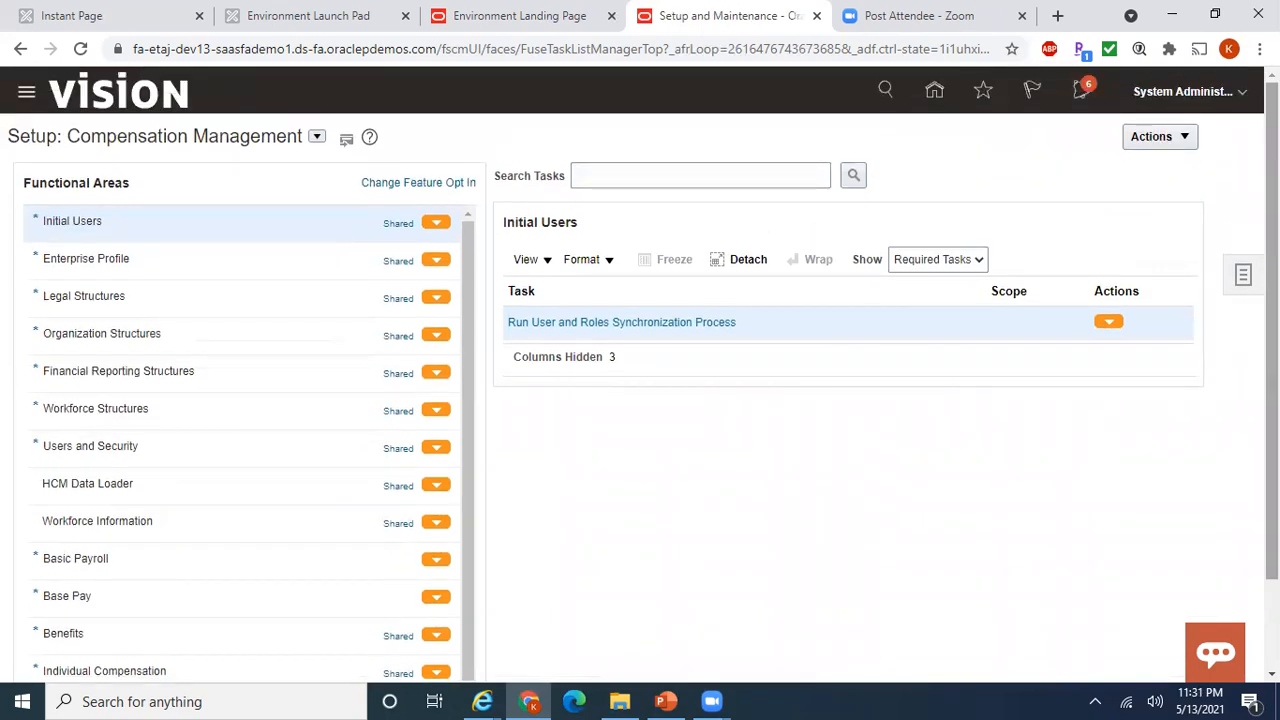
Step: Go to the Journals work area under General Accounting and start creating a new journal
left_click(934, 91)
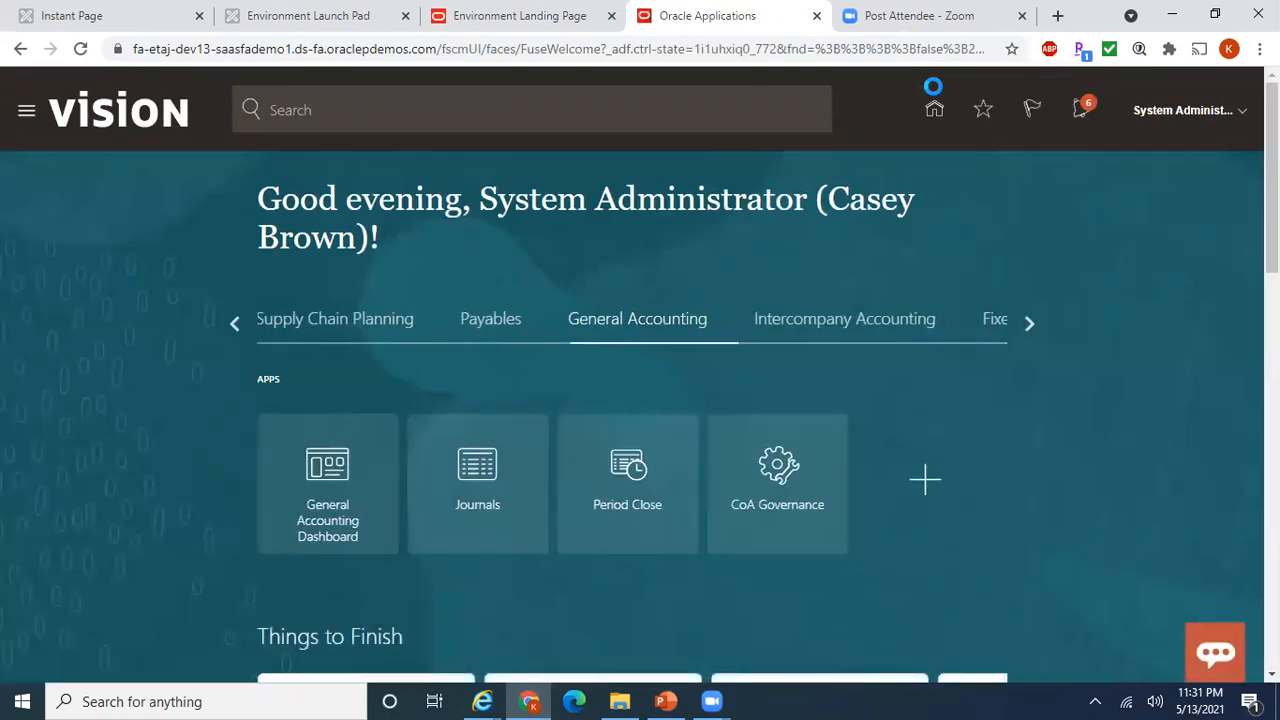
left_click(490, 462)
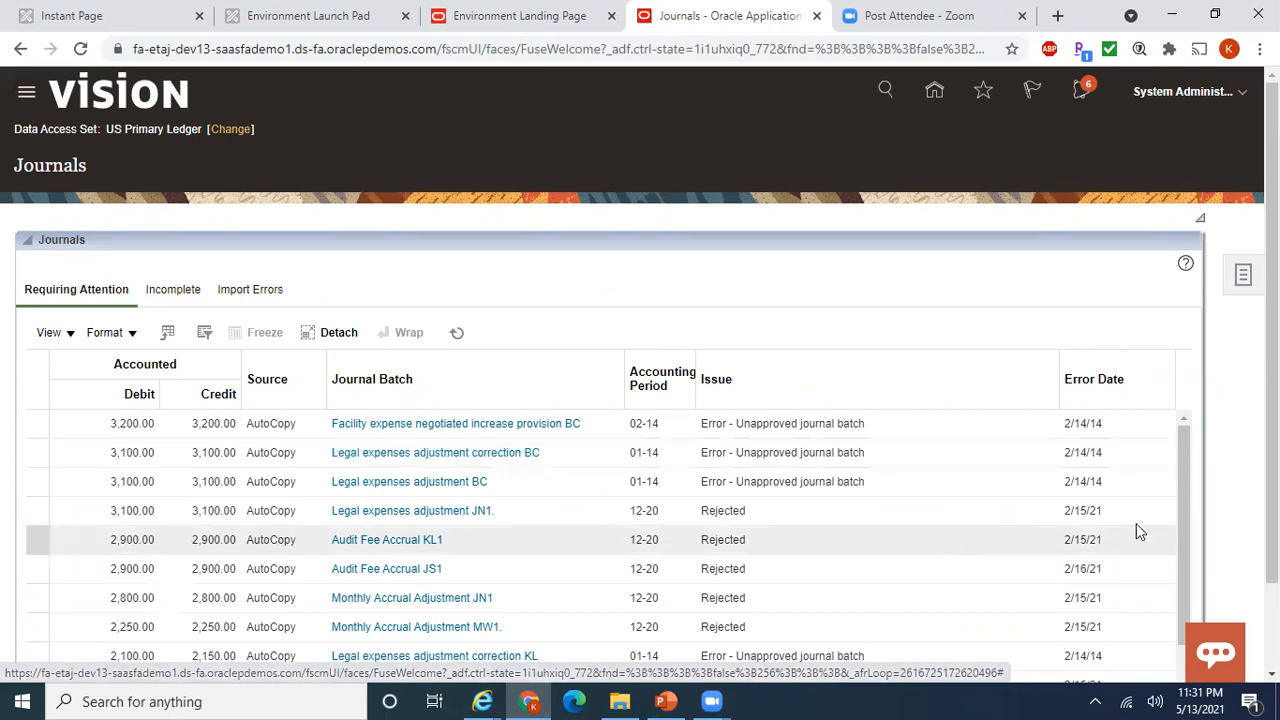
left_click(1243, 283)
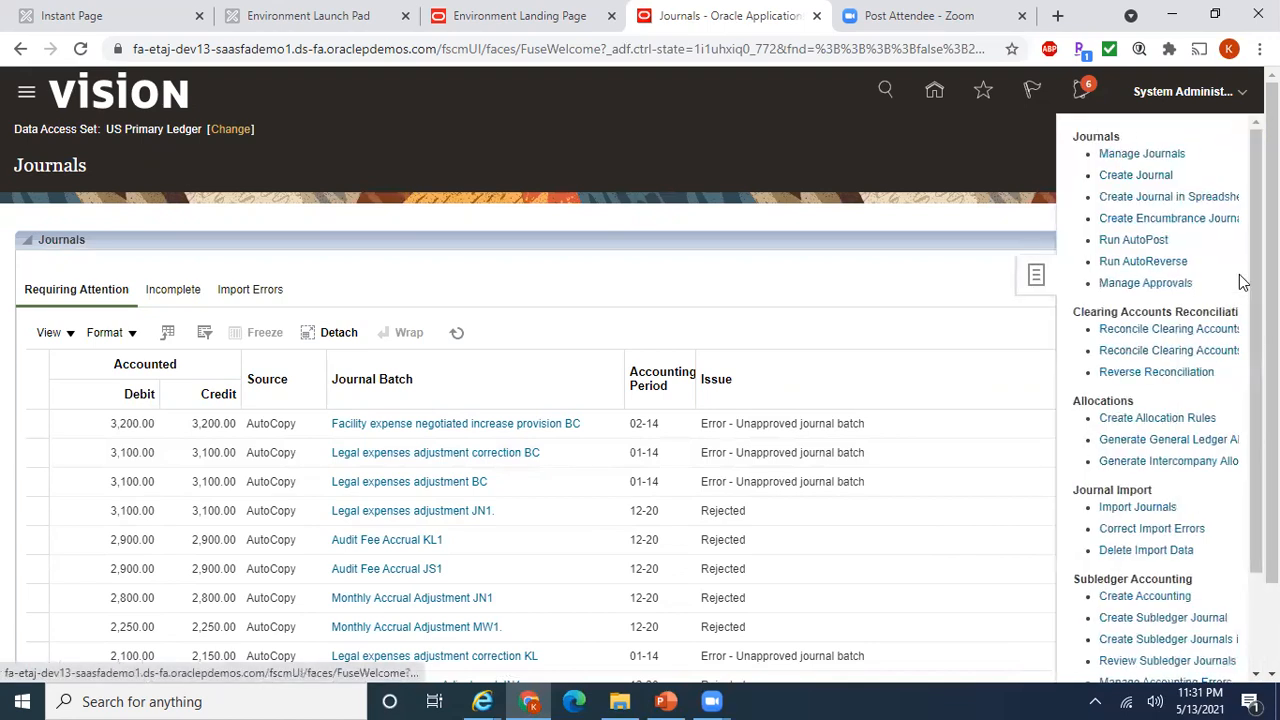
left_click(1145, 175)
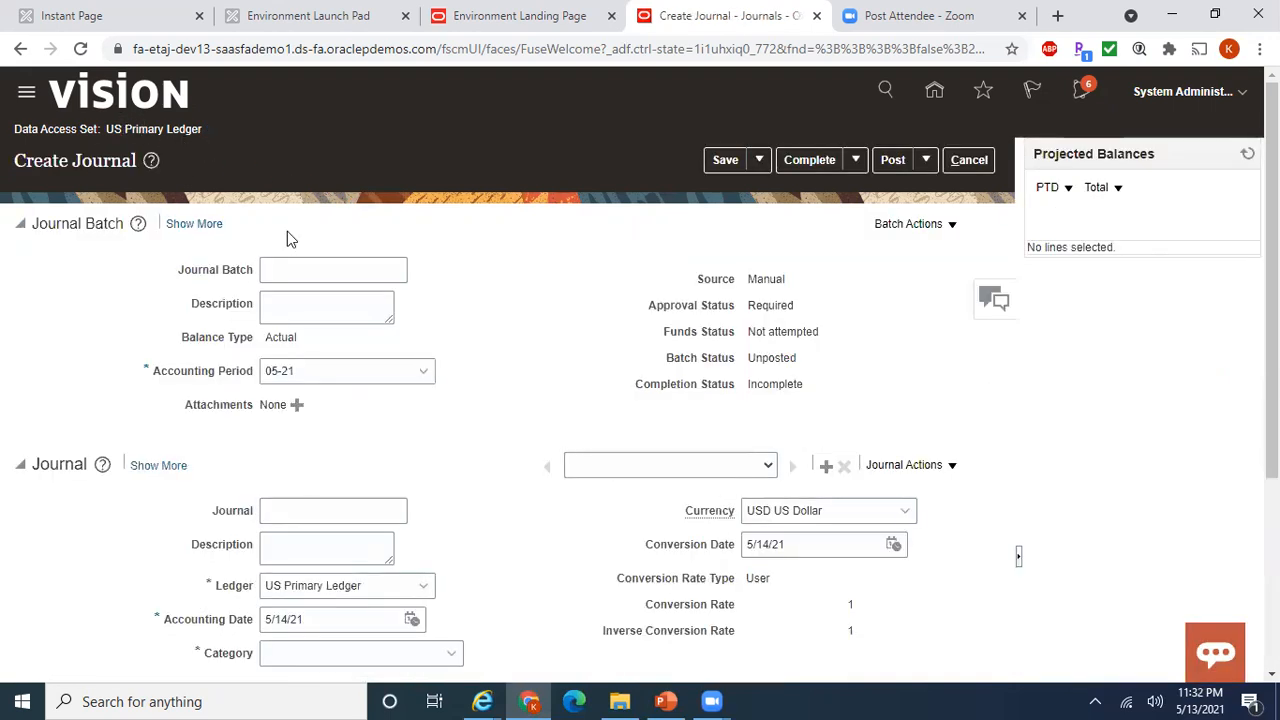
Step: Enter a journal batch name beginning with "Sample Jrnl Batch for Short"
left_click(327, 266)
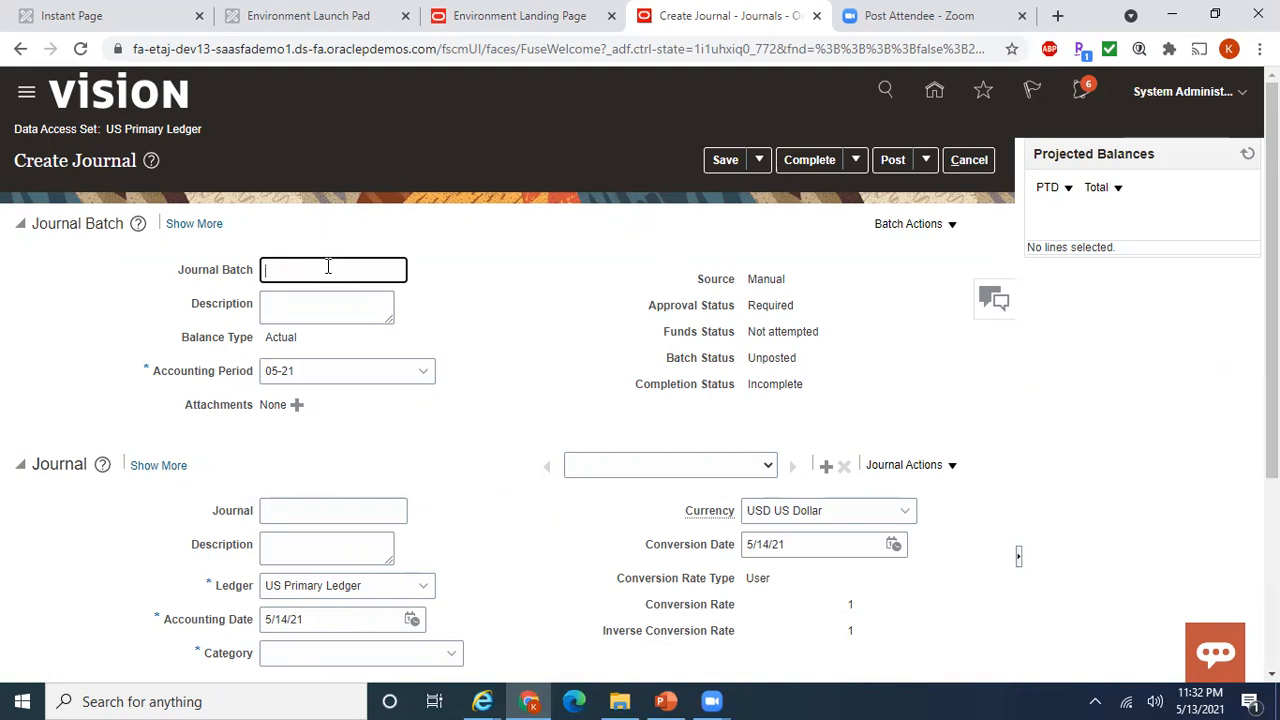
type("Sample Jrnl for Shor")
left_click(328, 272)
type("BAt")
key("BackSpace")
key("BackSpace")
type("atch")
Step: Name the journal "Sample Jrnl for Short Hand Alias" and set its category to Adjustment
left_click(320, 511)
type("Sample ")
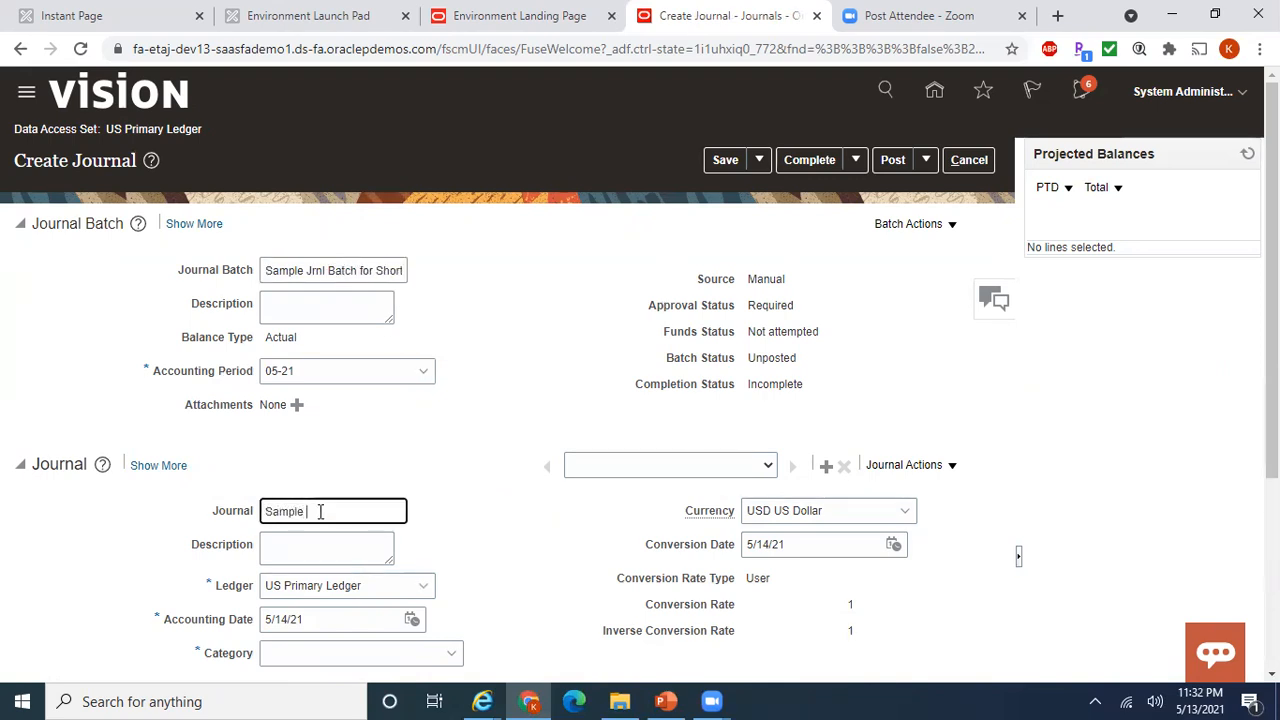
type("Jrnl for Short Hand Alias")
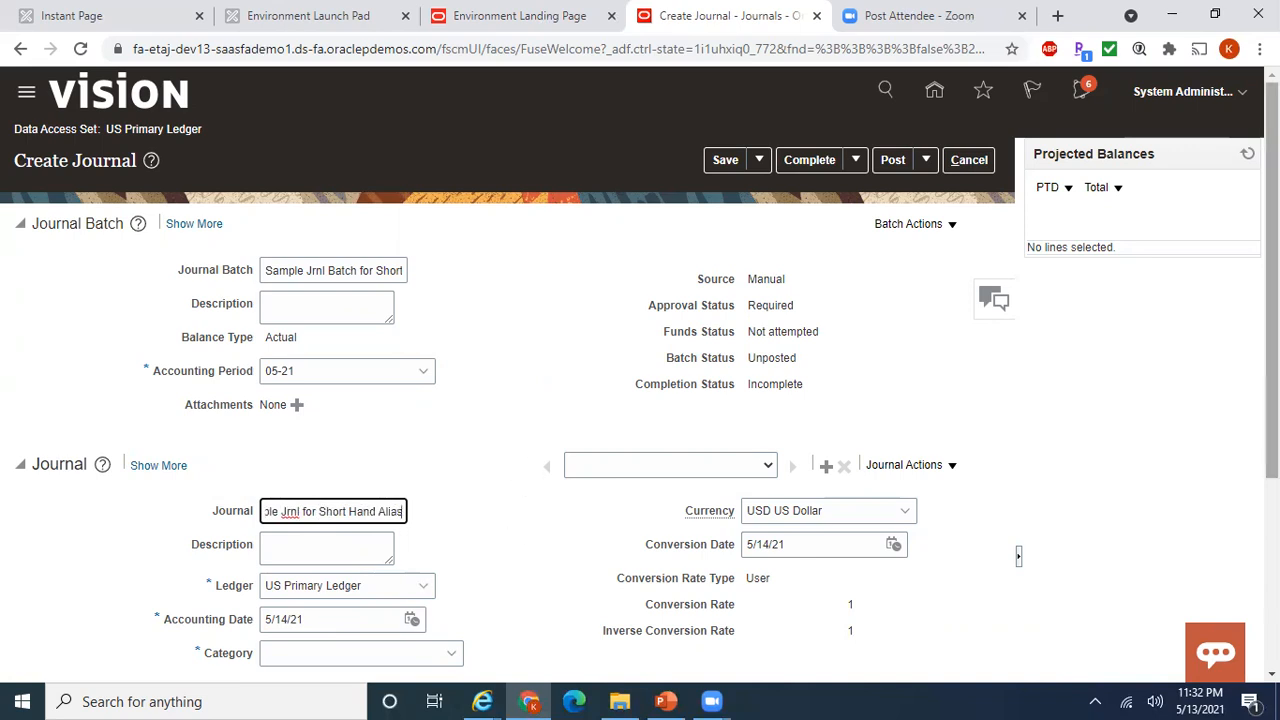
scroll(980, 460, "down", 3)
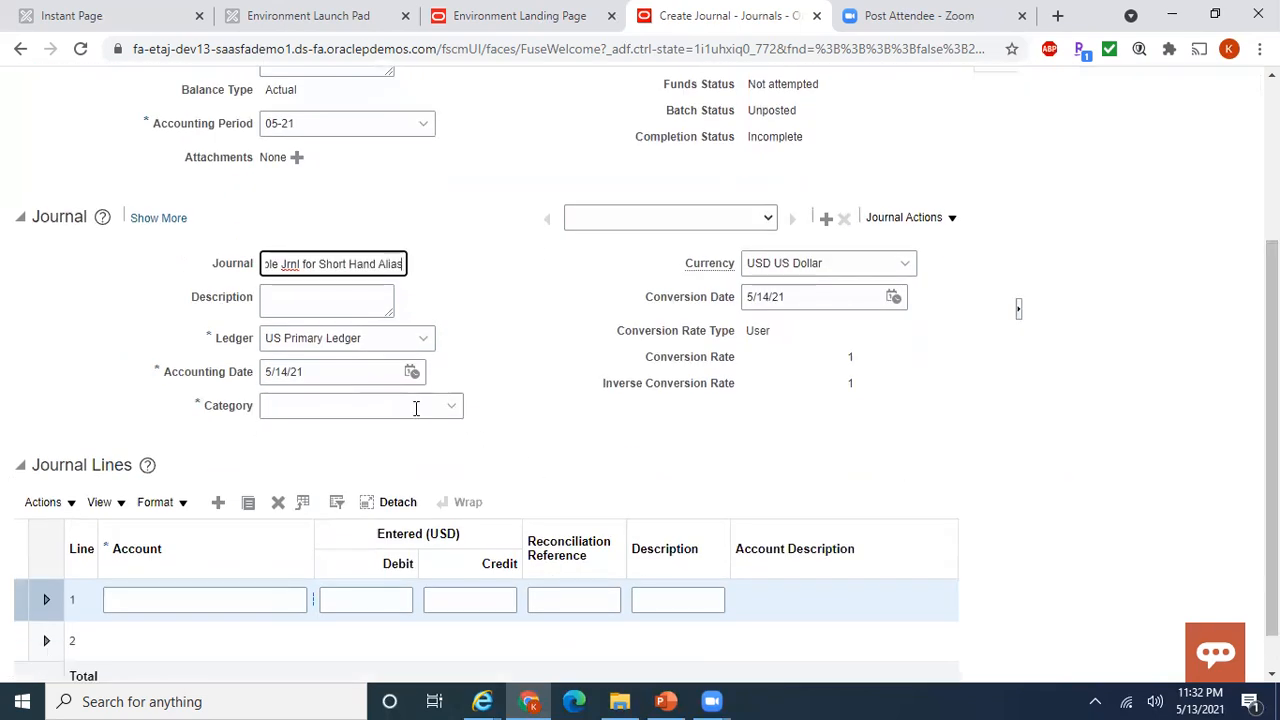
left_click(416, 408)
type("adjus")
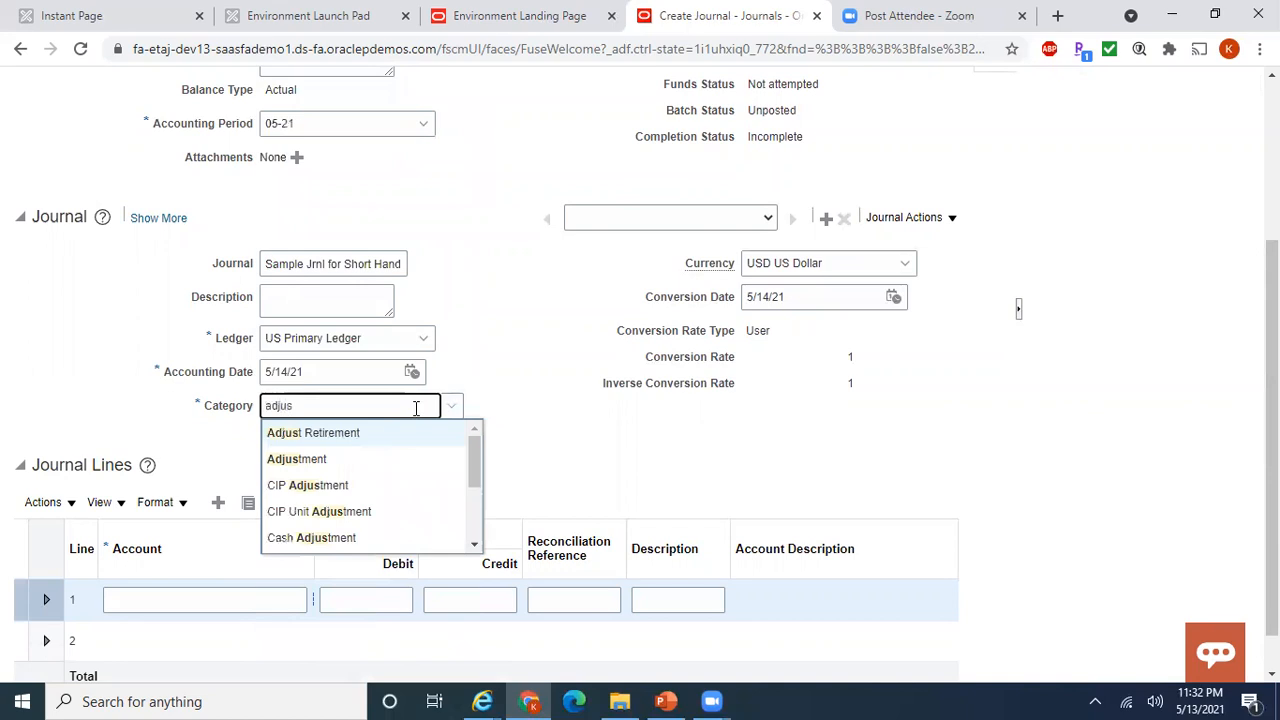
left_click(320, 458)
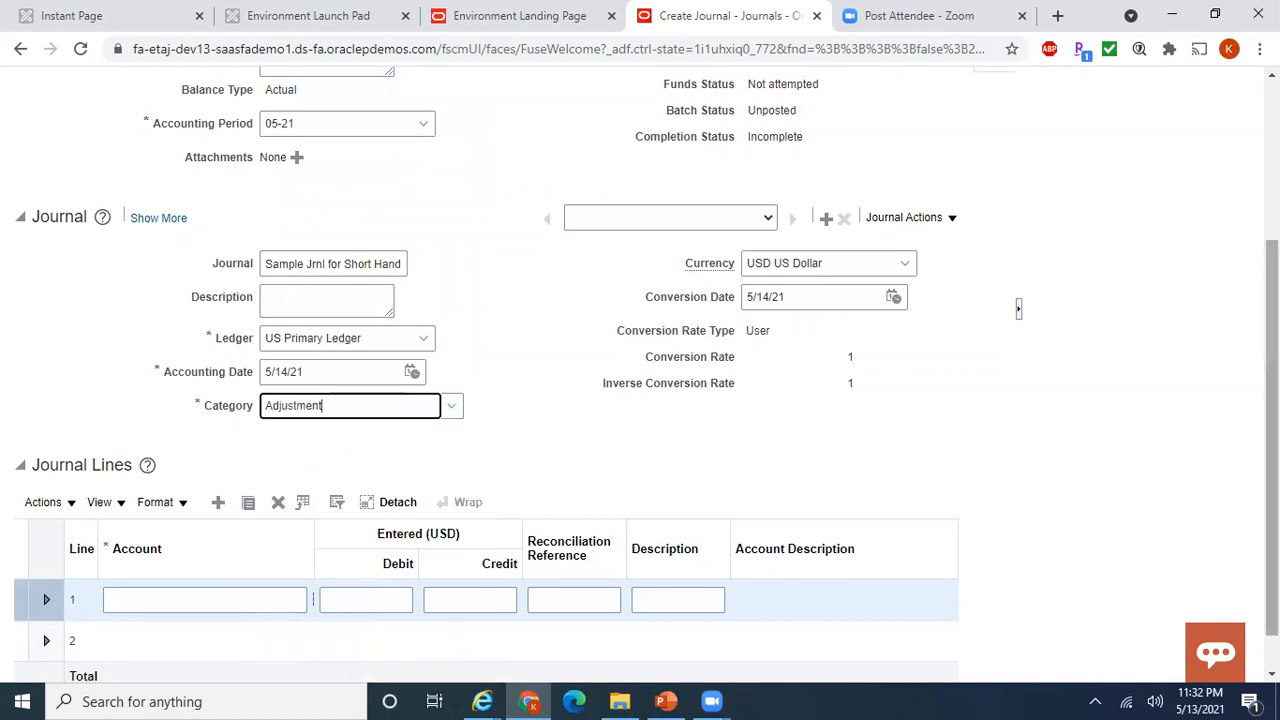
Step: Widen the Account column of the journal lines and open the account selection for line 1
scroll(320, 540, "down", 1)
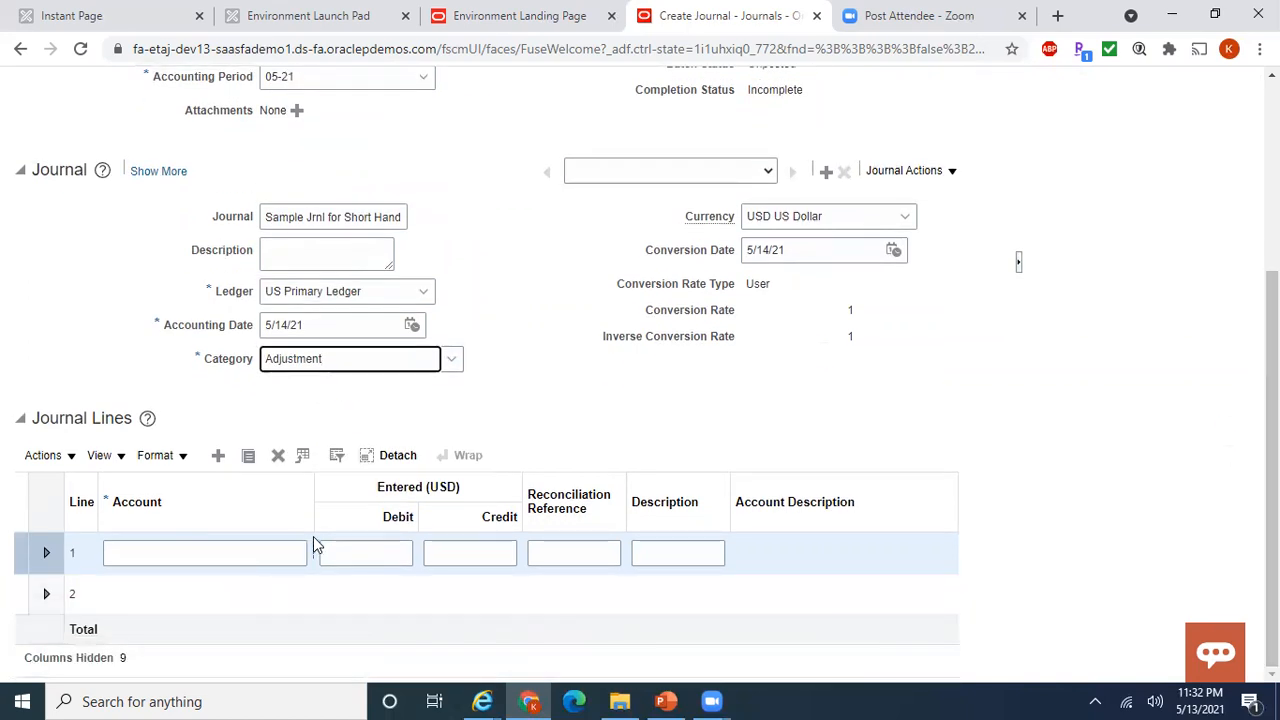
left_click_drag(314, 523, 380, 523)
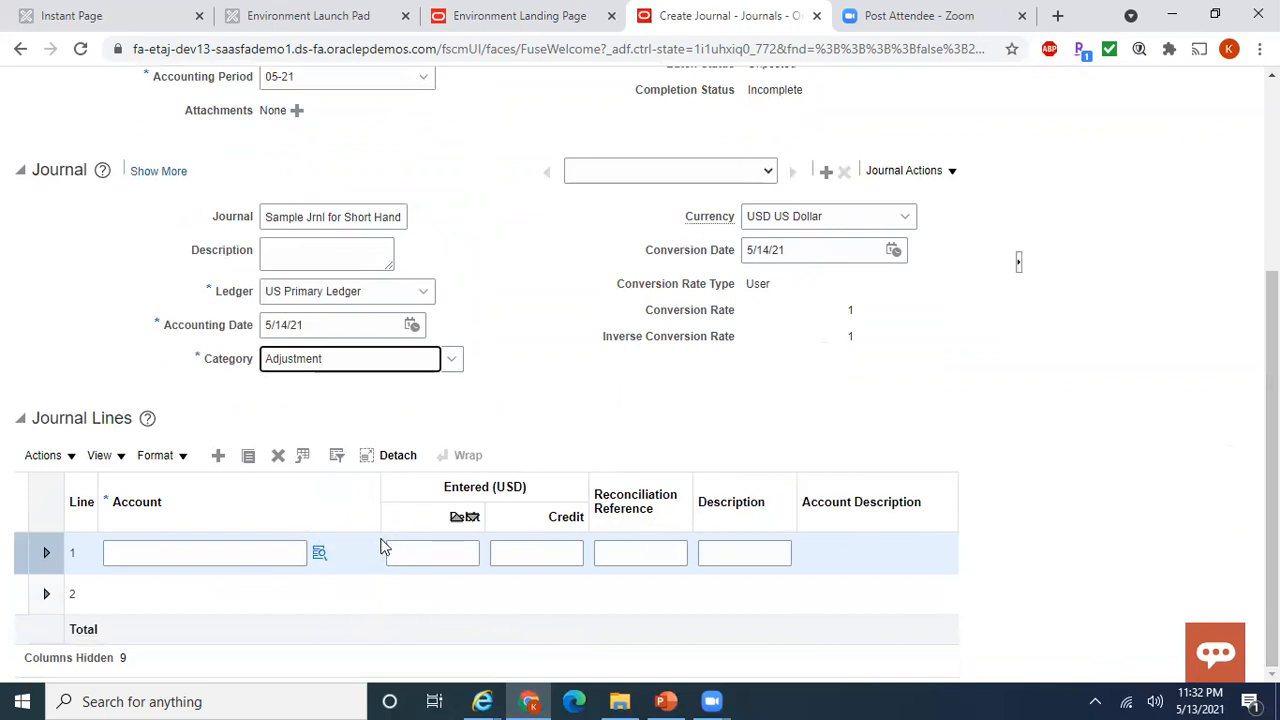
left_click(318, 556)
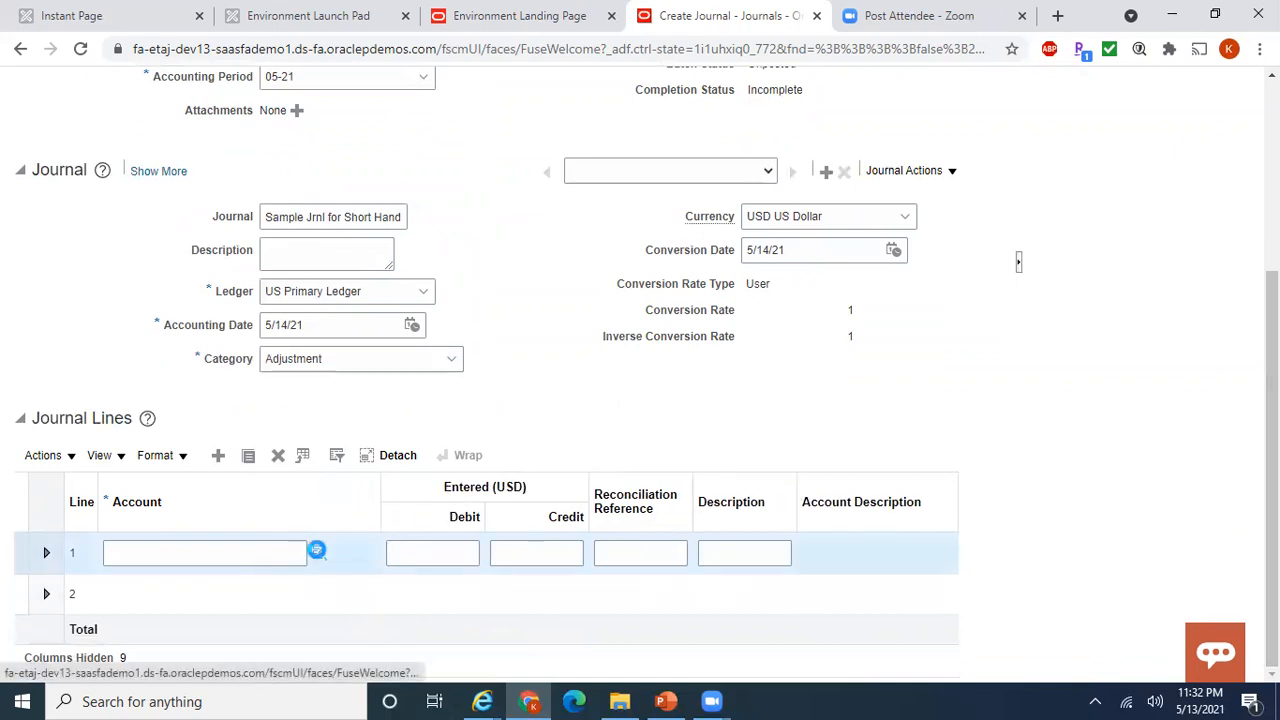
left_click(318, 556)
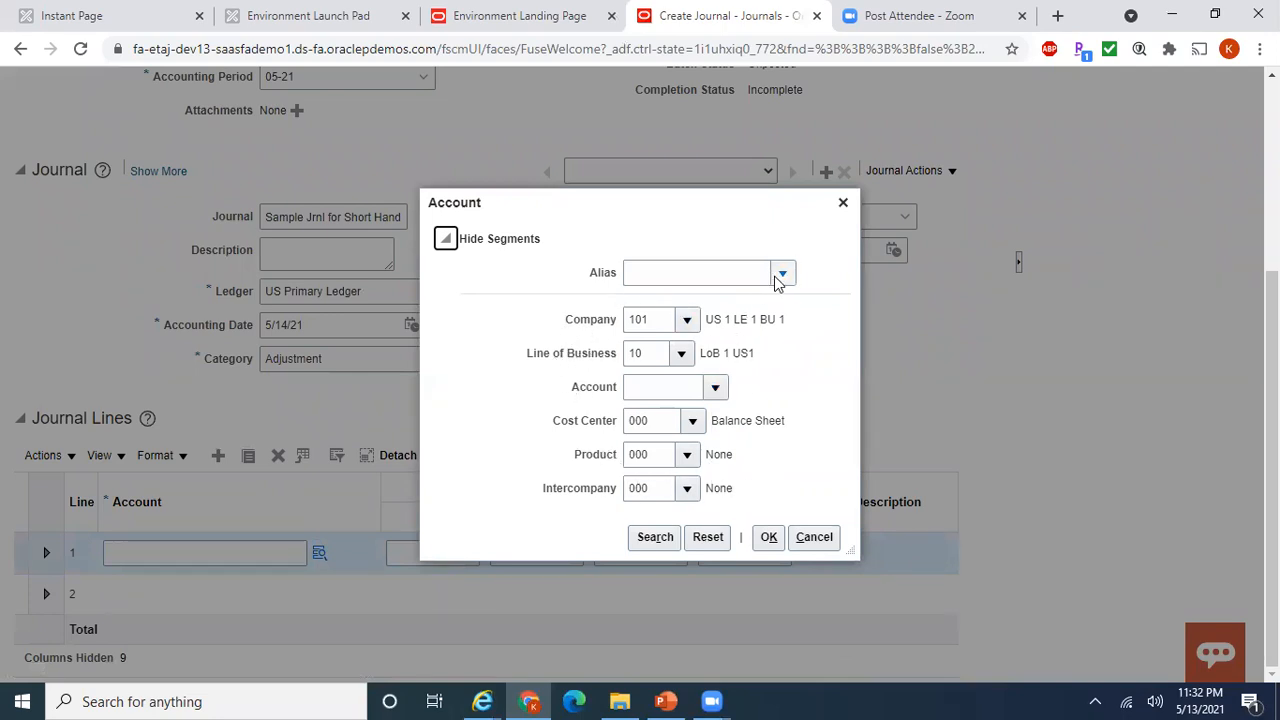
Step: Open the full alias search for line 1's account and search for "Cash for HDFC"
left_click(740, 277)
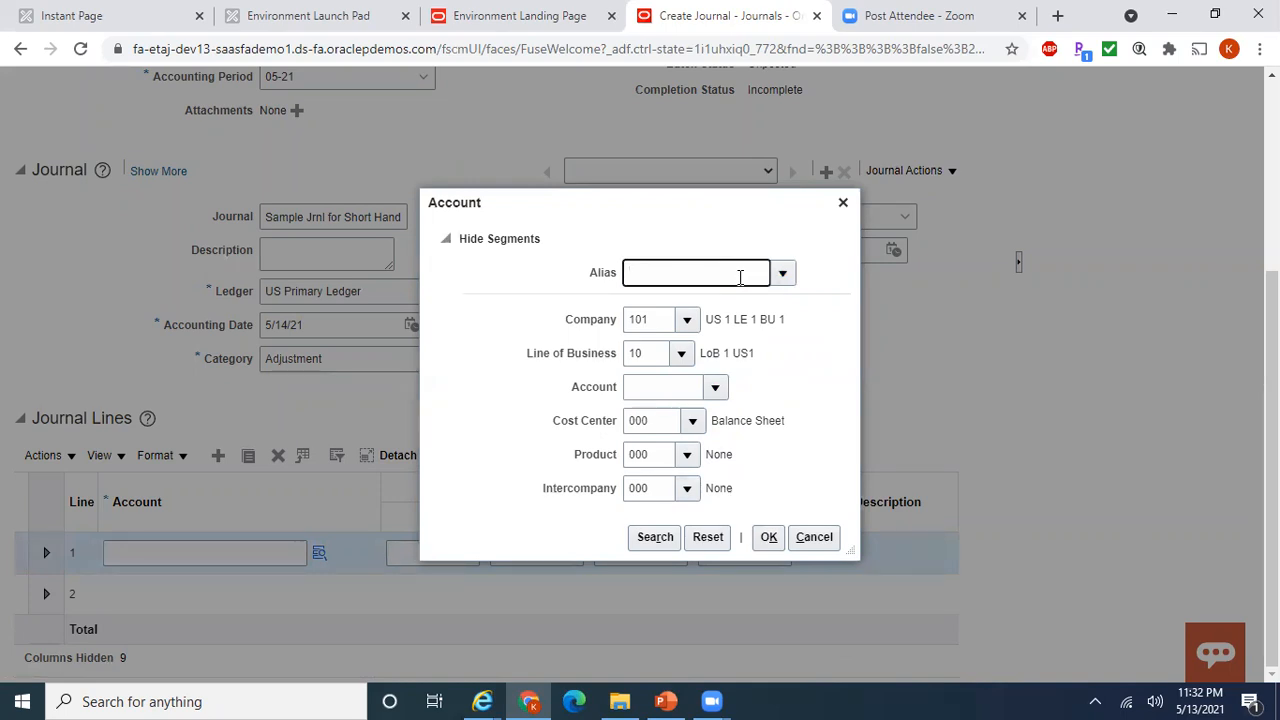
type("Cash")
left_click(786, 281)
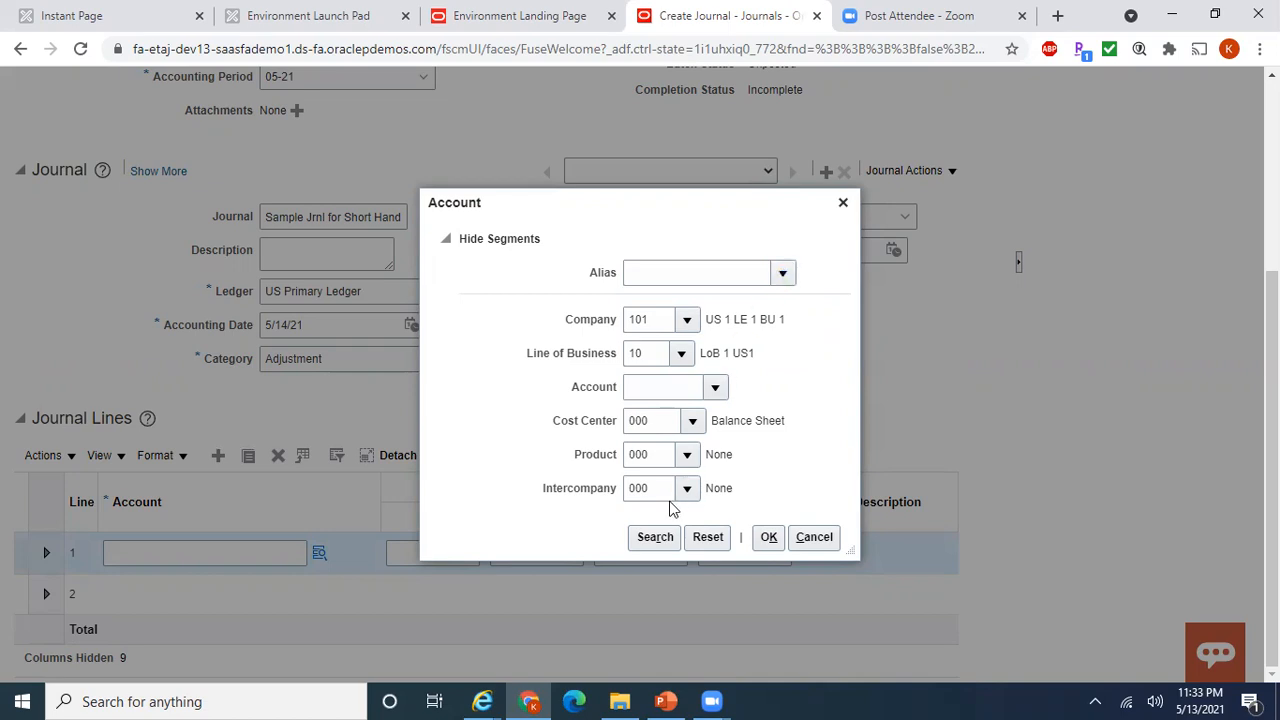
left_click(648, 585)
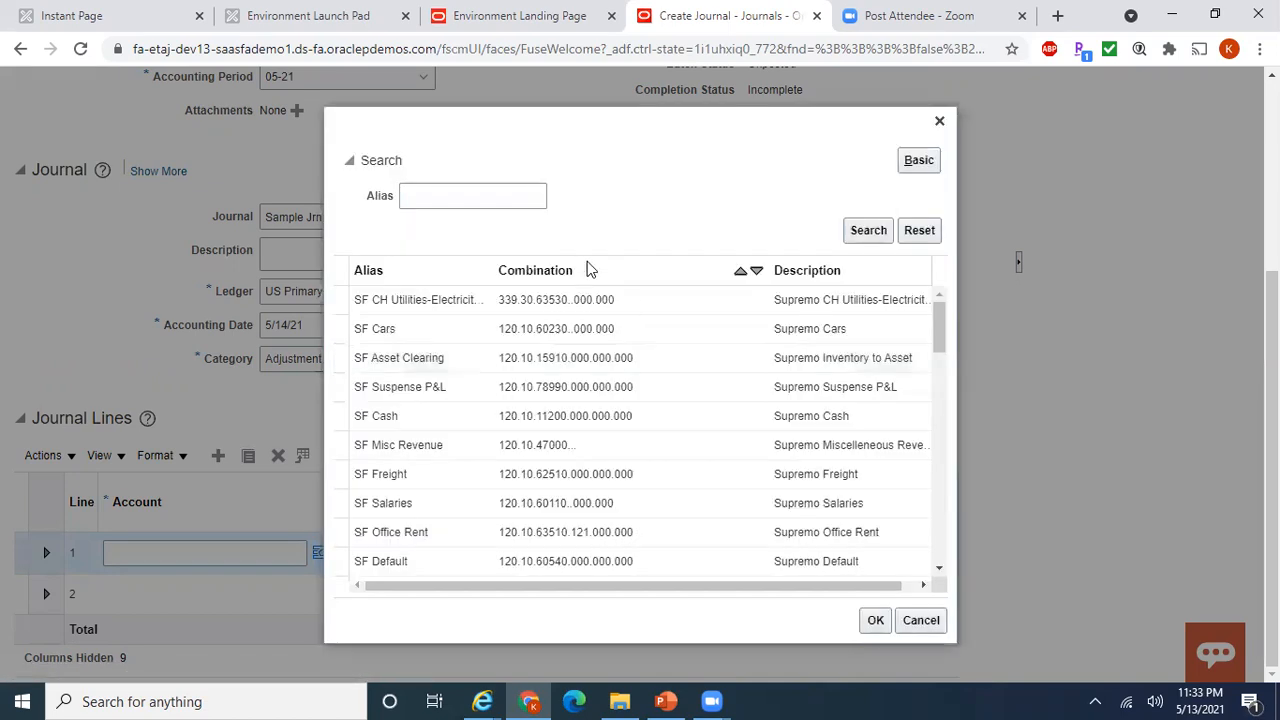
left_click(447, 197)
type("Cash for HDFC")
left_click(852, 230)
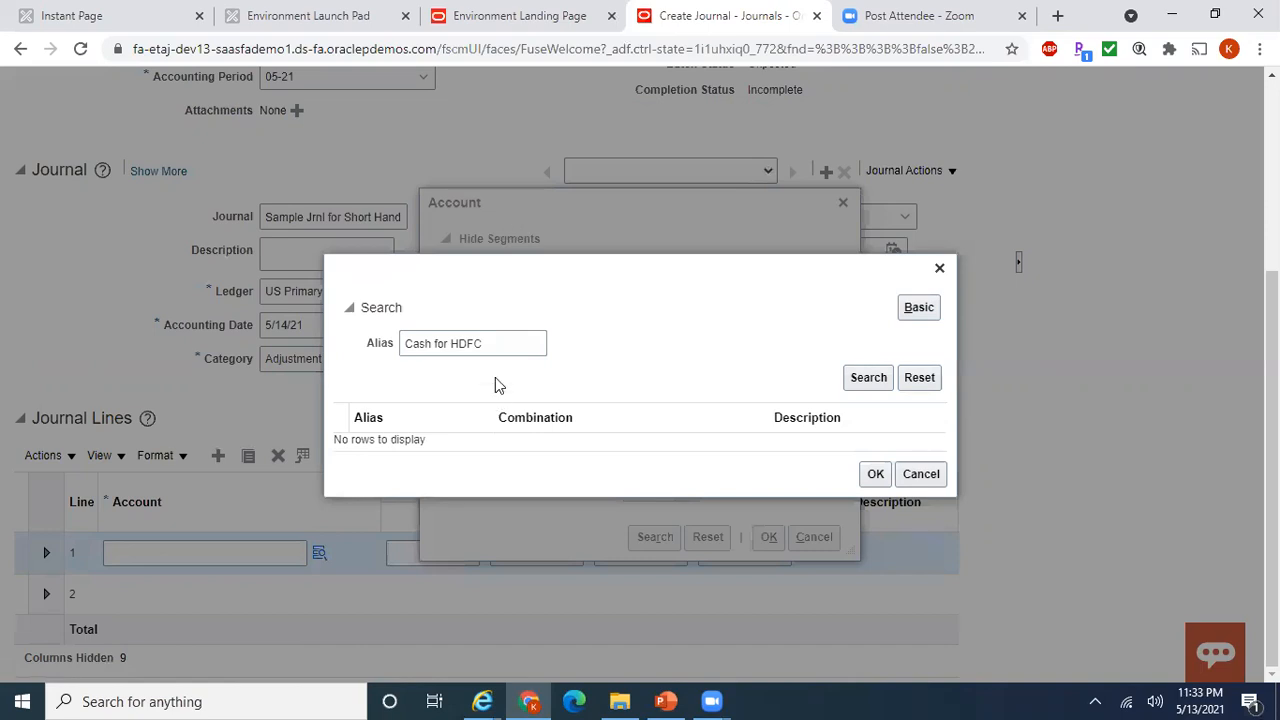
Step: Search the aliases for "Cash%HDFC" and apply the alias Cash Acc for HDFC as line 1's account
left_click(452, 344)
type("%")
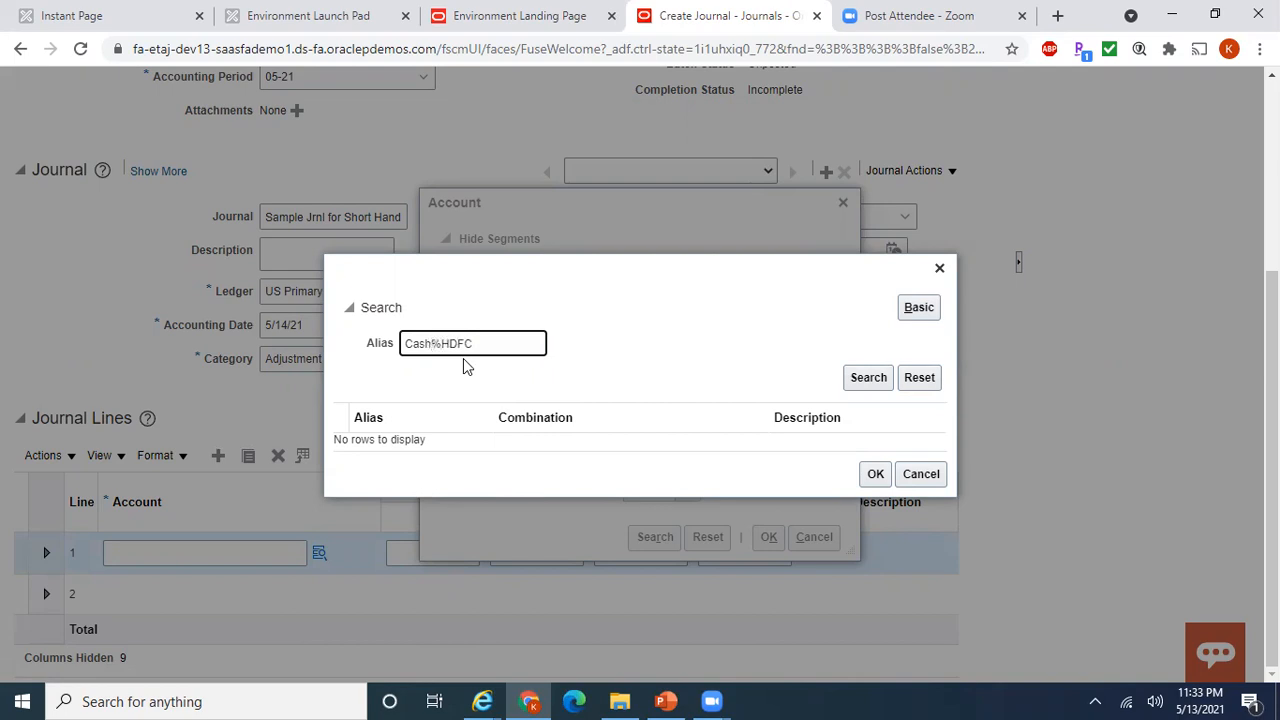
left_click(864, 379)
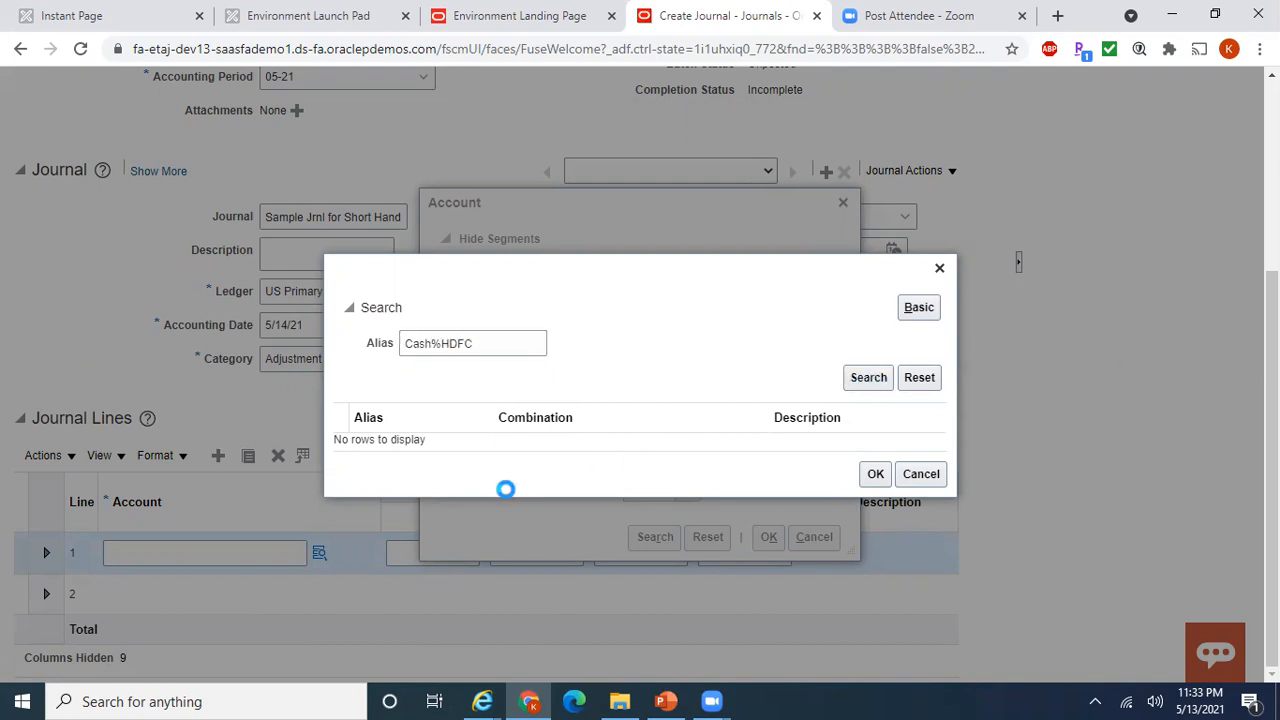
left_click(459, 448)
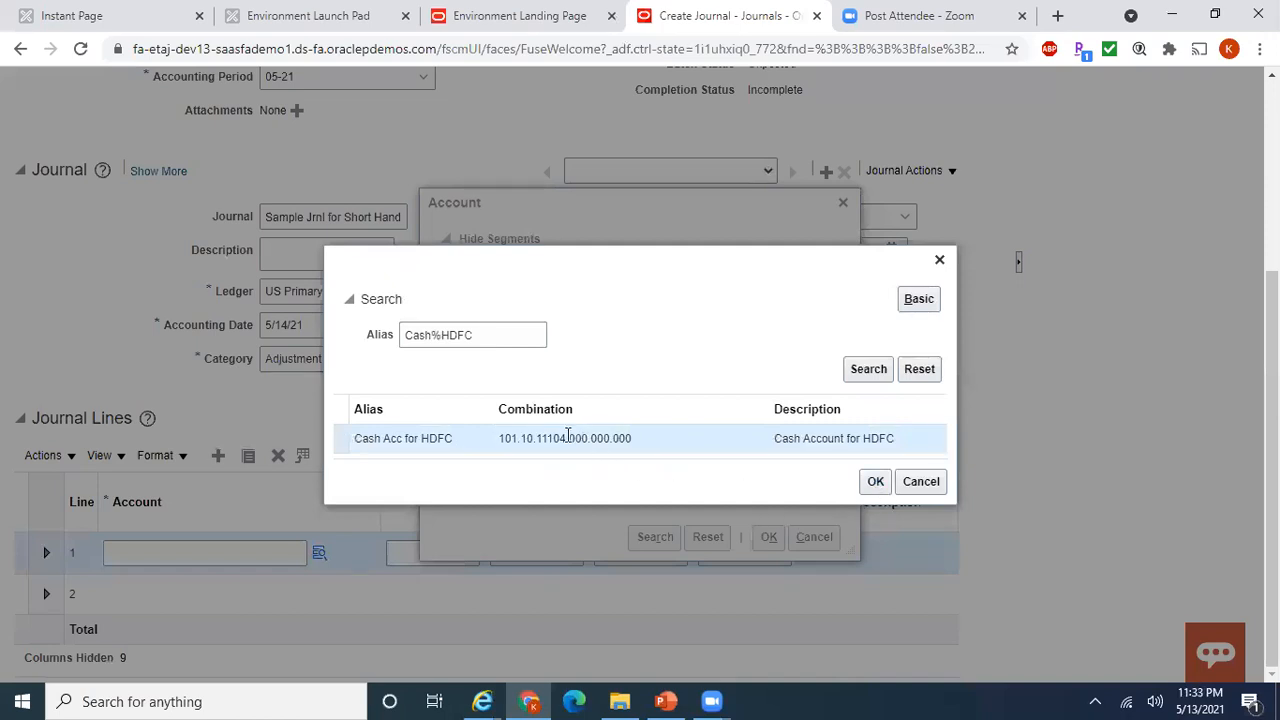
left_click(876, 481)
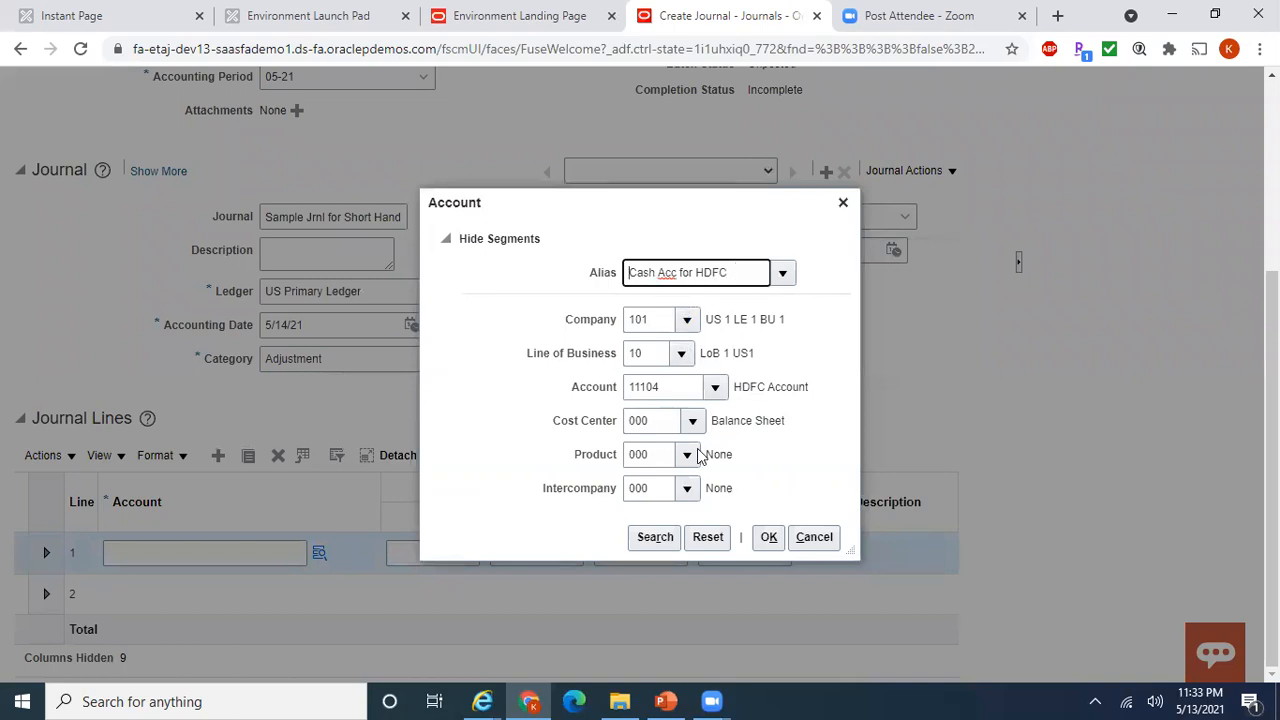
left_click(769, 540)
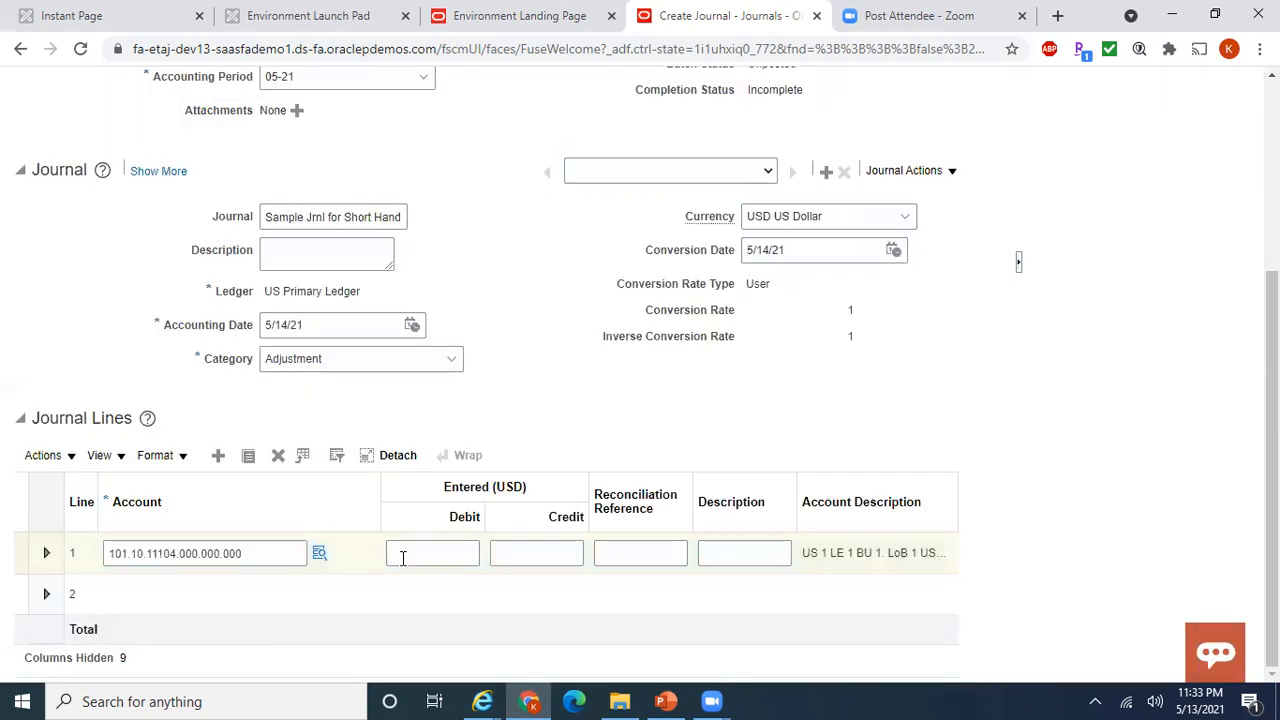
Step: Enter a debit of 100 on journal line 1 and move on to line 2
left_click(402, 557)
type("100")
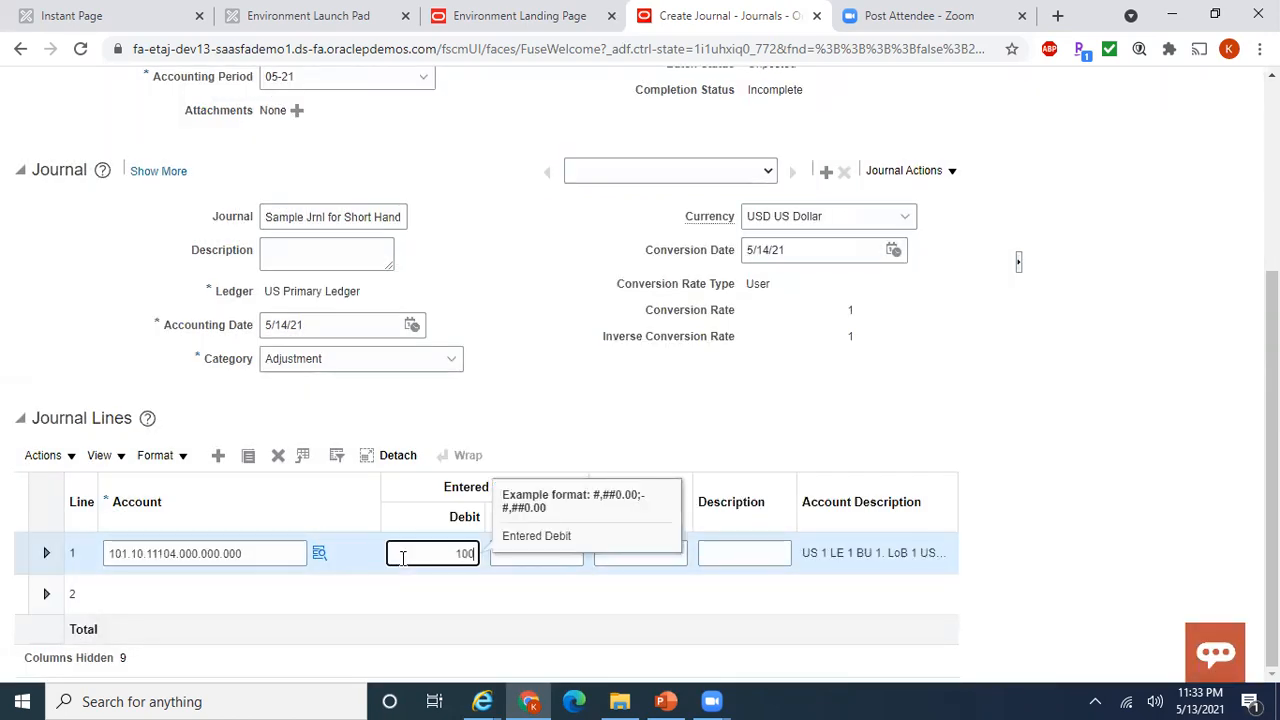
left_click(225, 586)
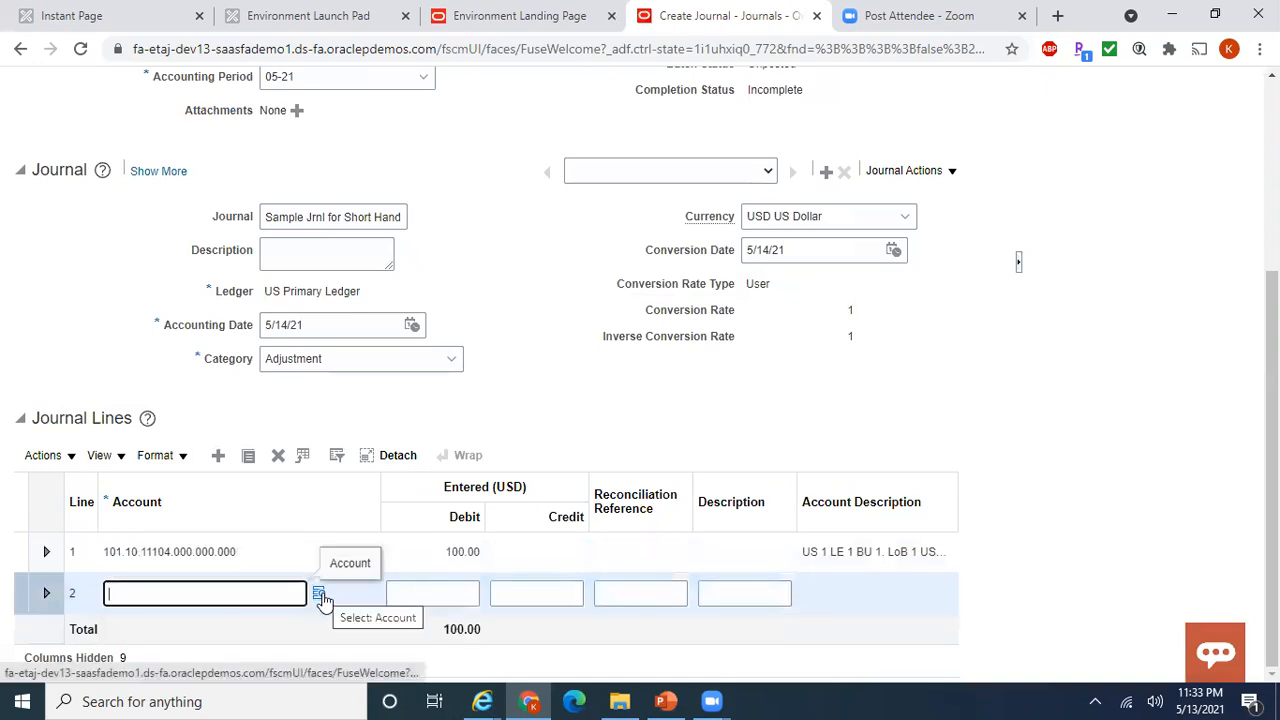
Step: Search the aliases for "Cash%LOB%" for line 2, choose Cash Acc for LOB 10 and try to accept its account combination
left_click(319, 595)
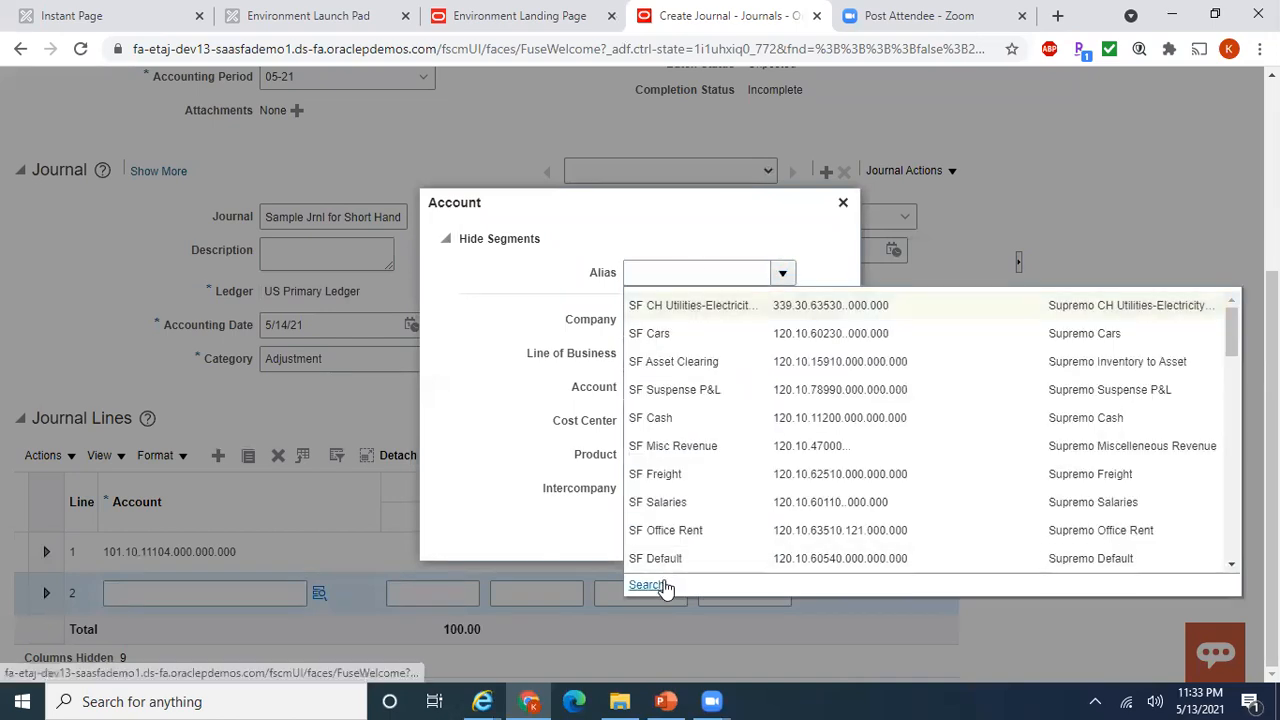
left_click(648, 585)
left_click(476, 192)
type("Cash%LOB%")
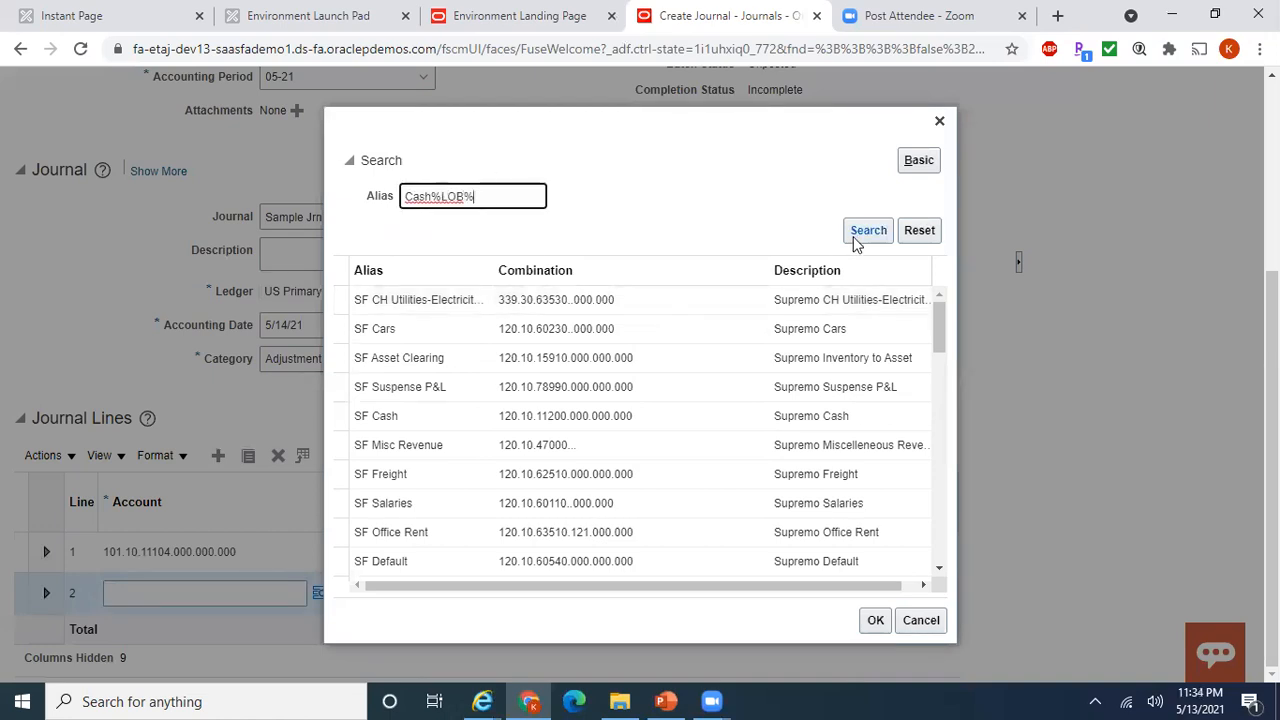
left_click(860, 237)
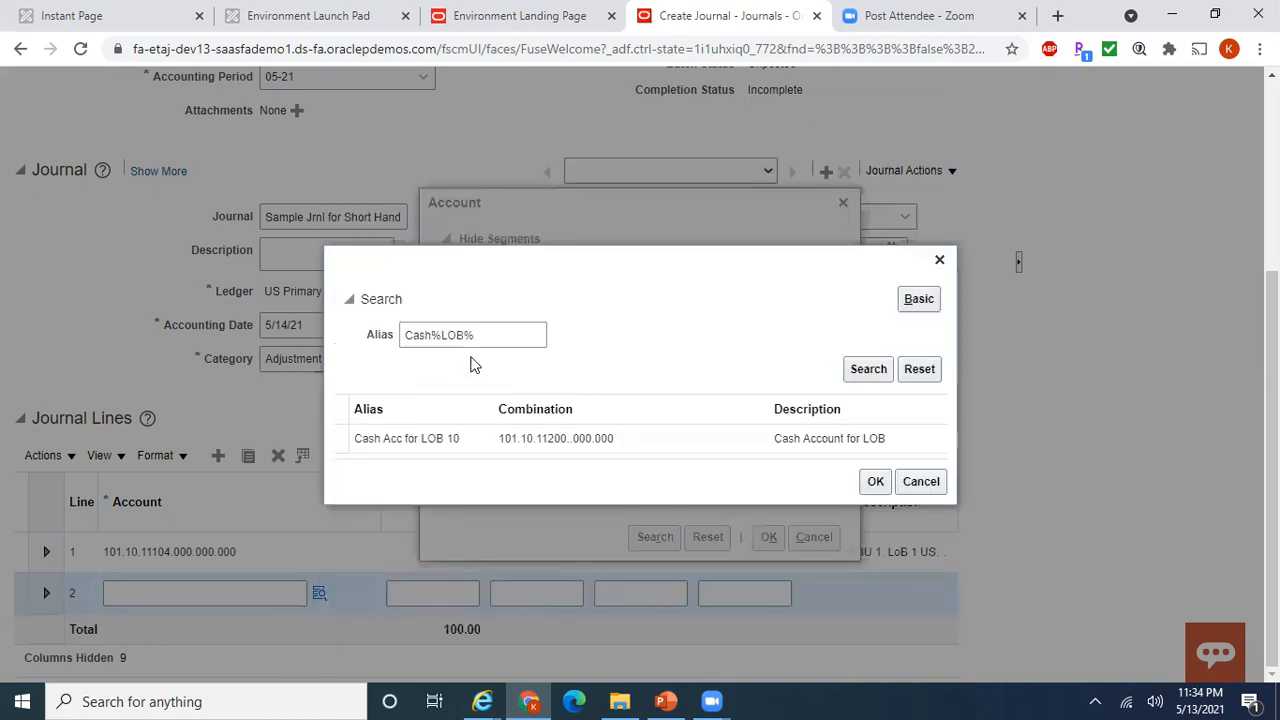
left_click(447, 436)
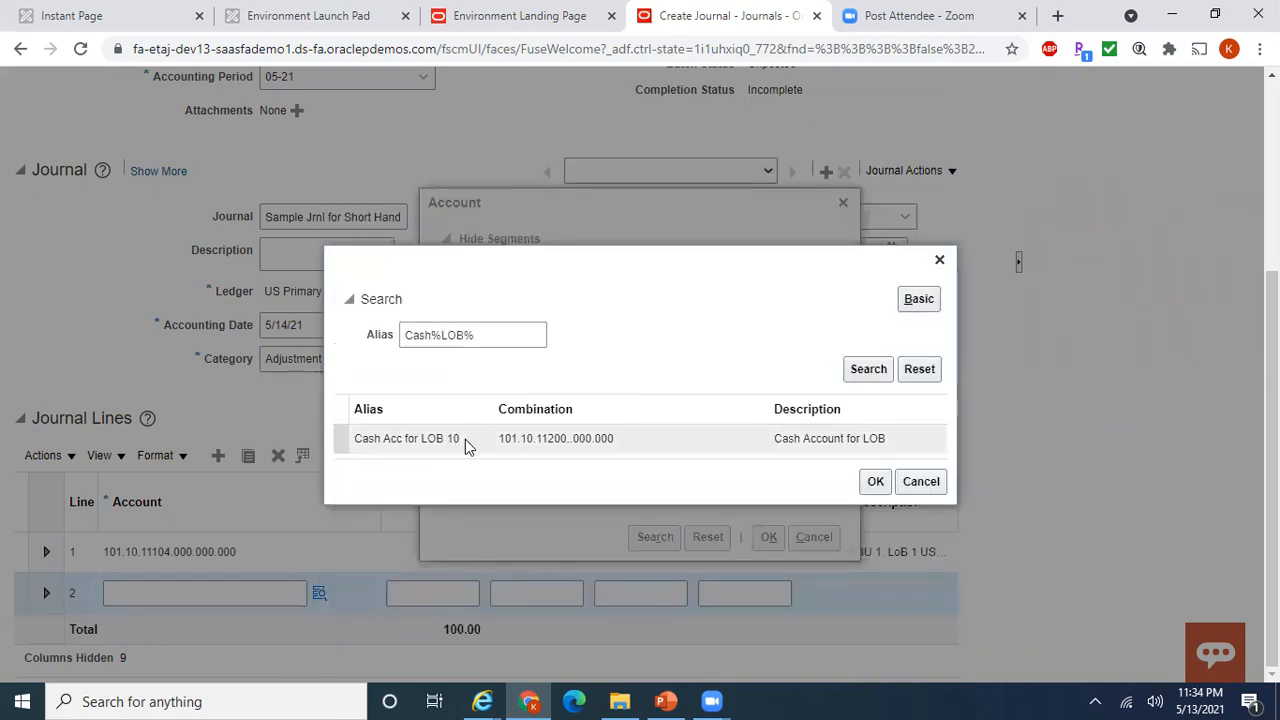
left_click(877, 487)
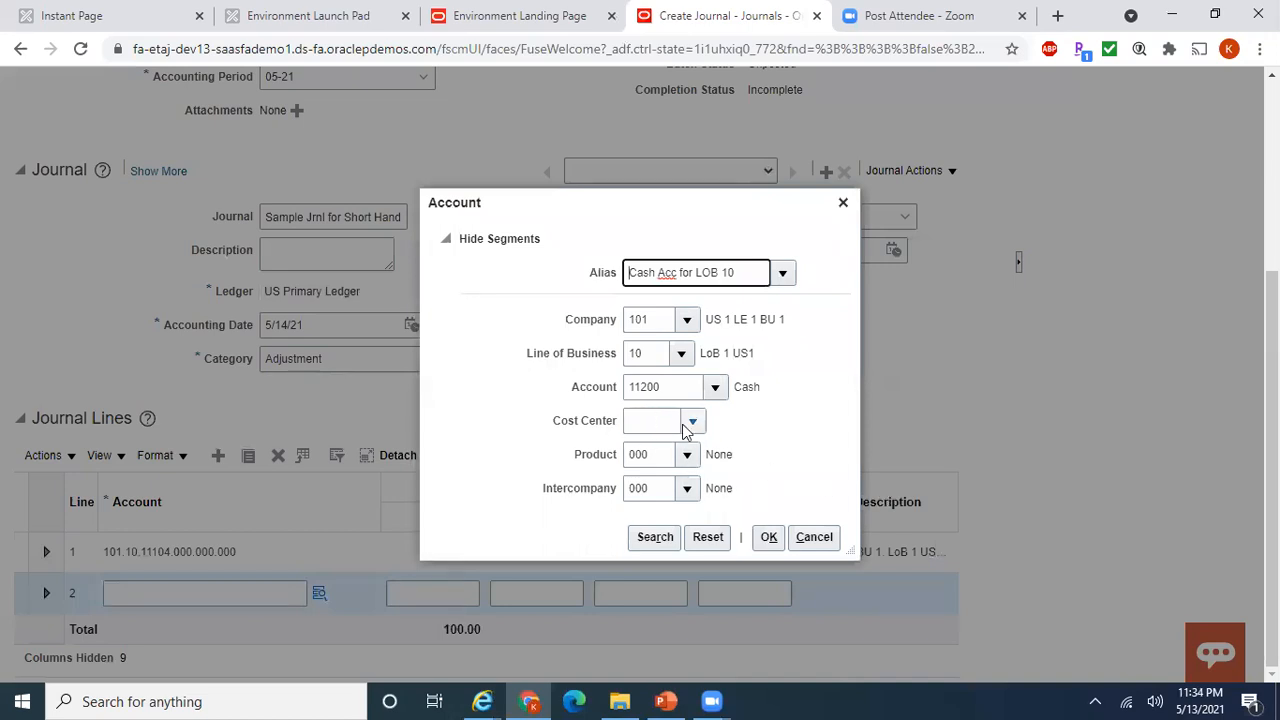
left_click(768, 537)
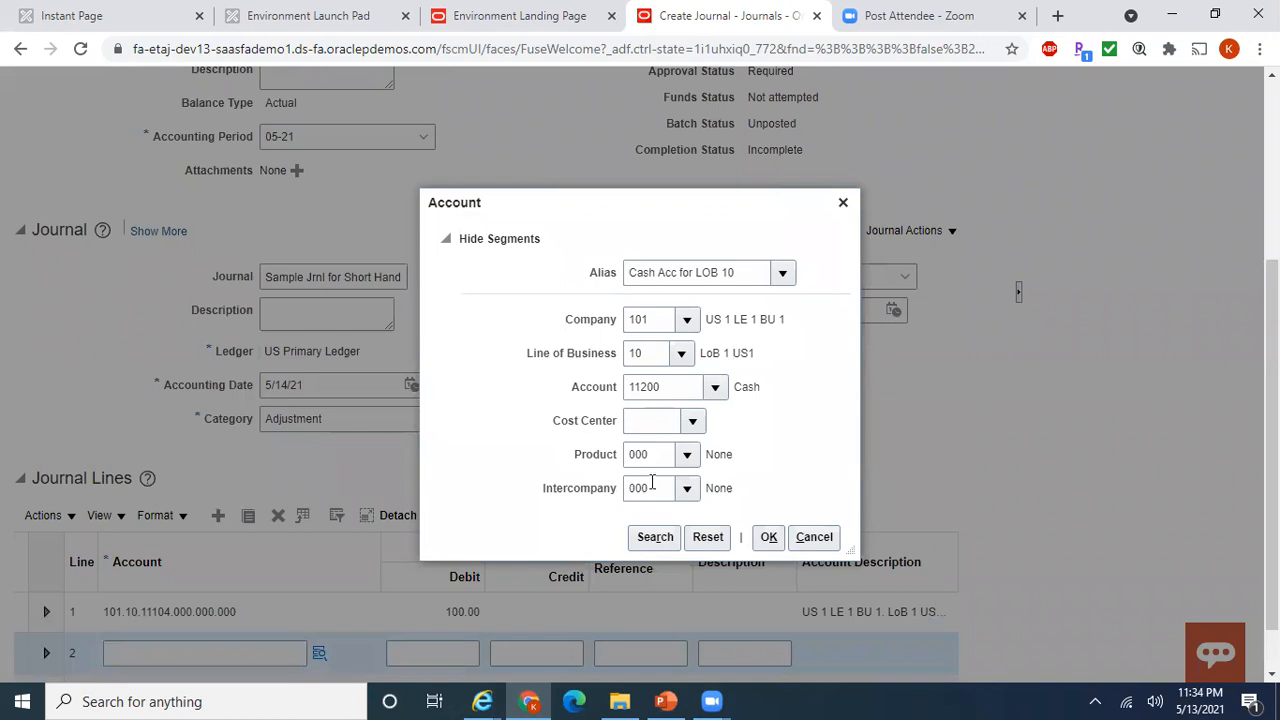
Step: Set the cost center of line 2's account to 120 (Division US) and try to accept the combination
left_click_drag(1273, 480, 1273, 411)
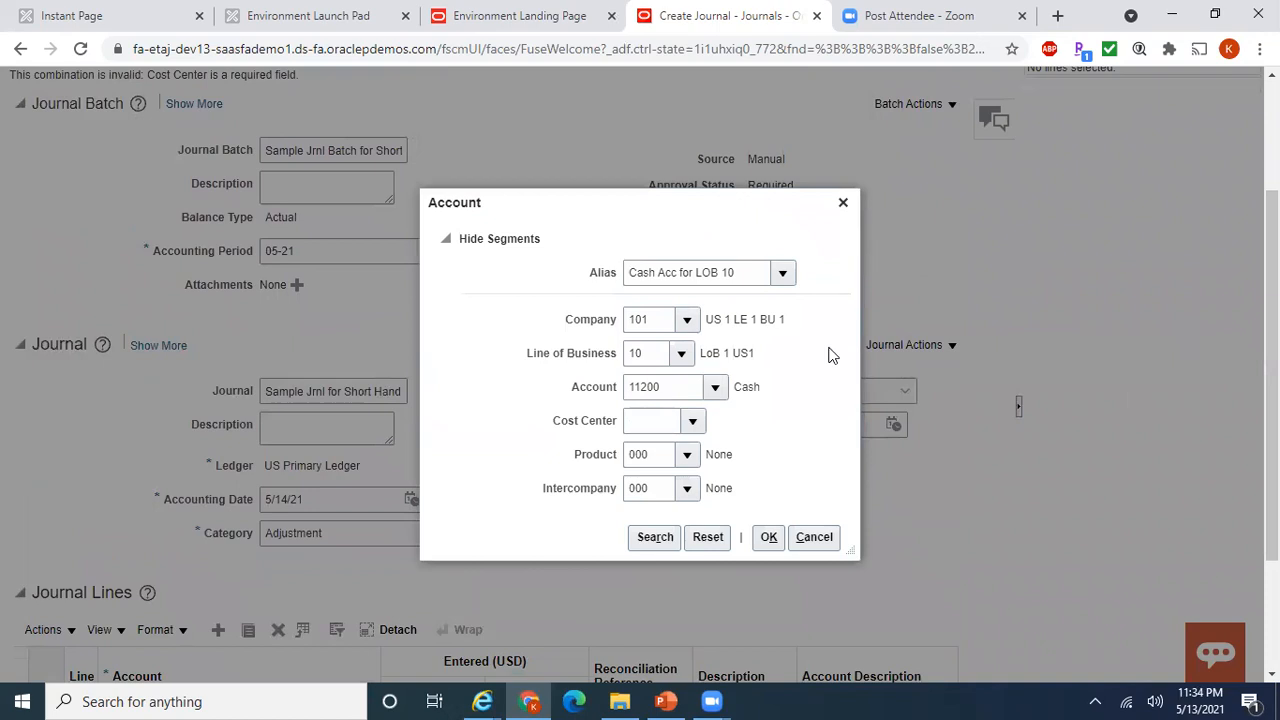
left_click(696, 417)
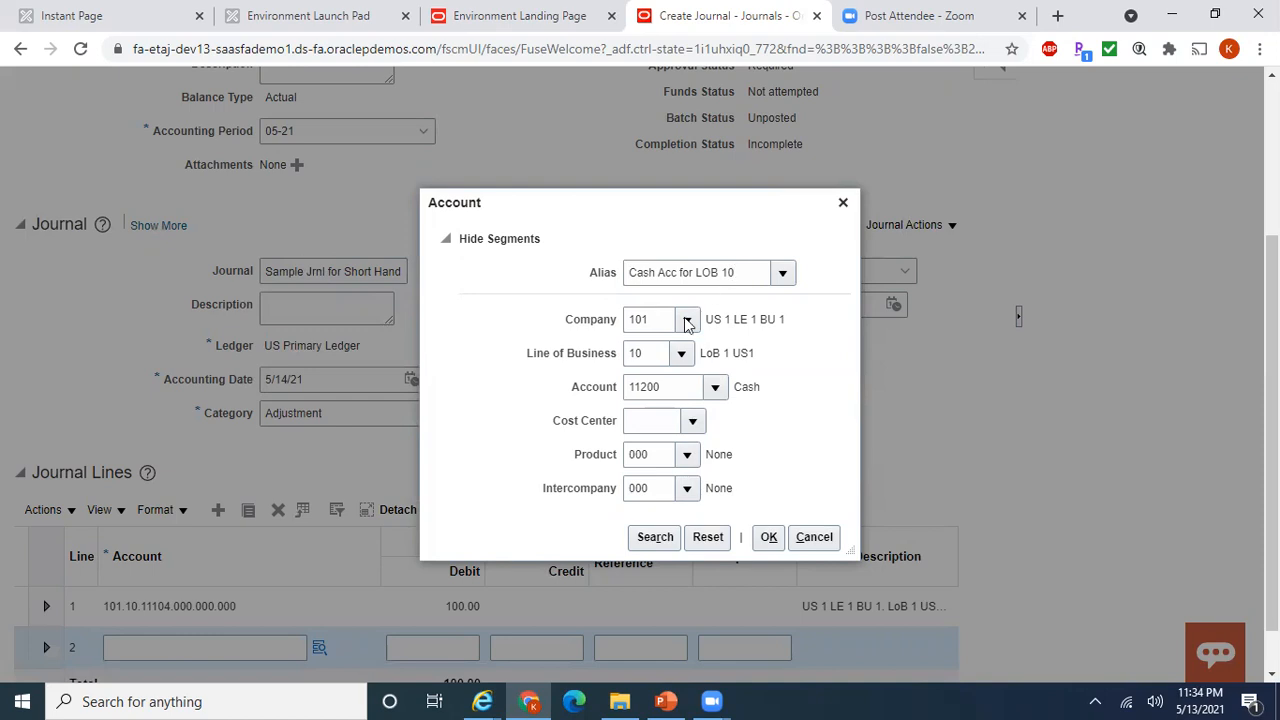
left_click(693, 424)
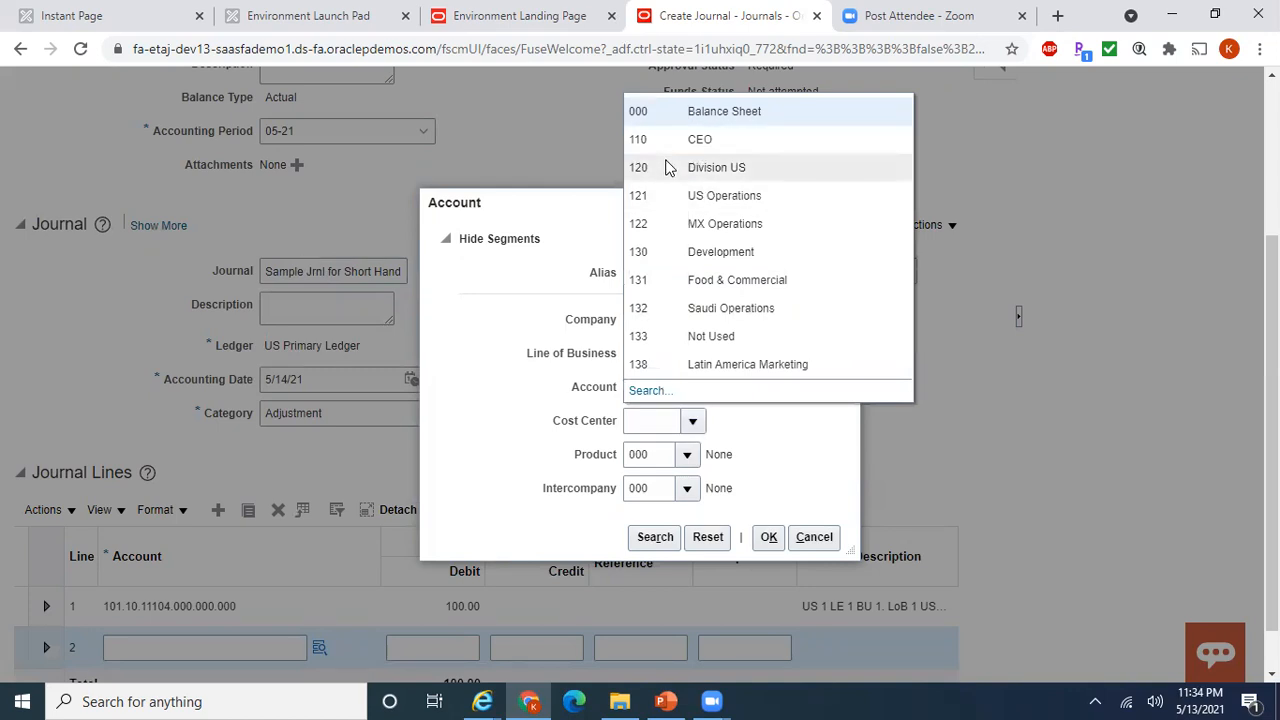
left_click(667, 163)
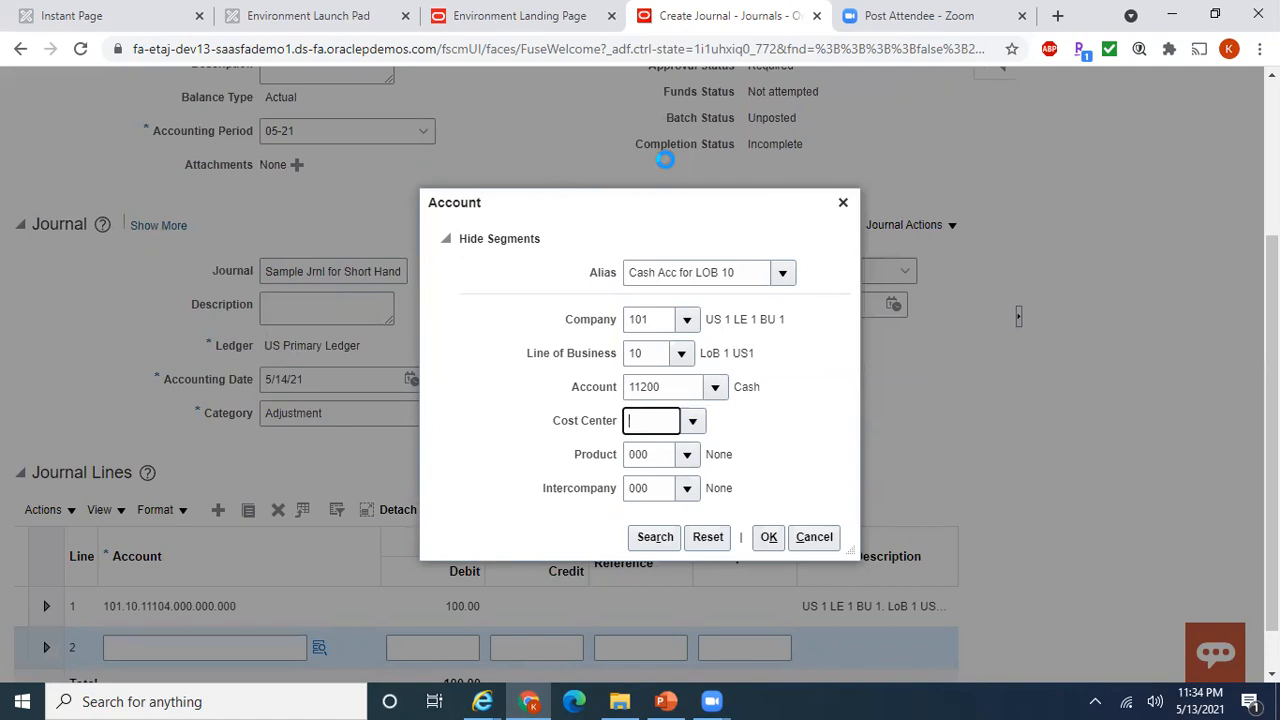
left_click(772, 543)
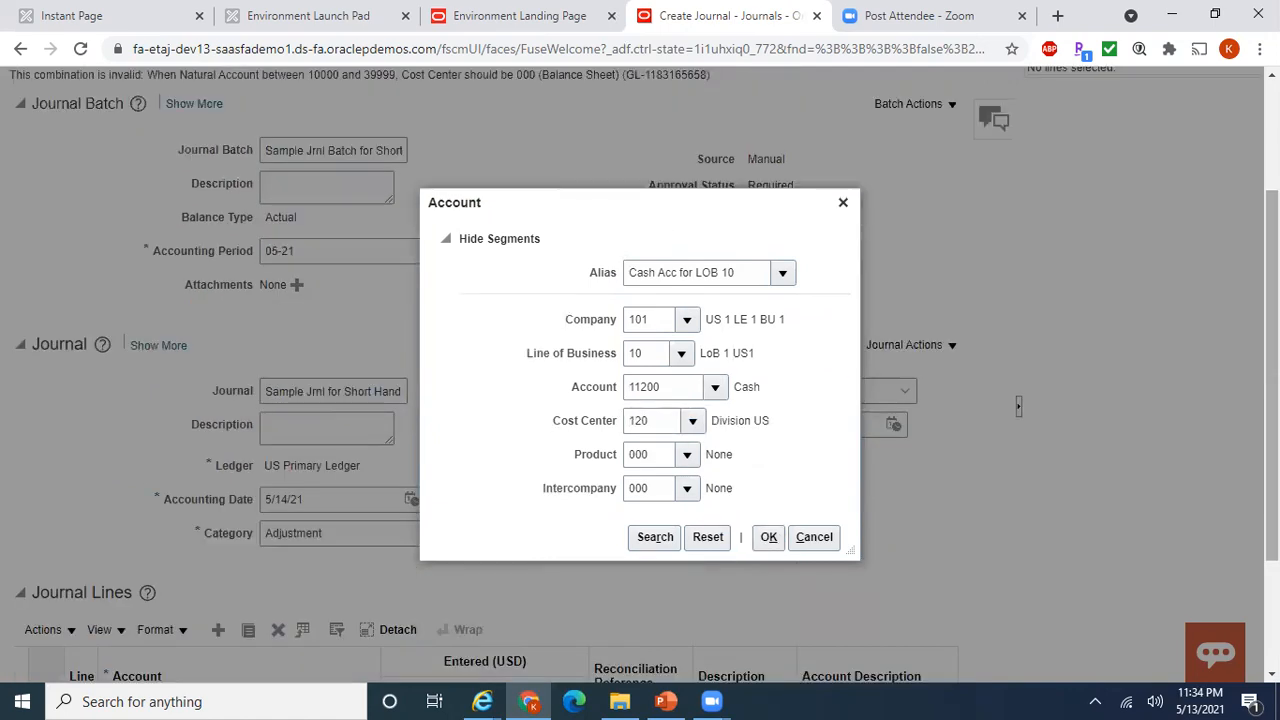
left_click(769, 537)
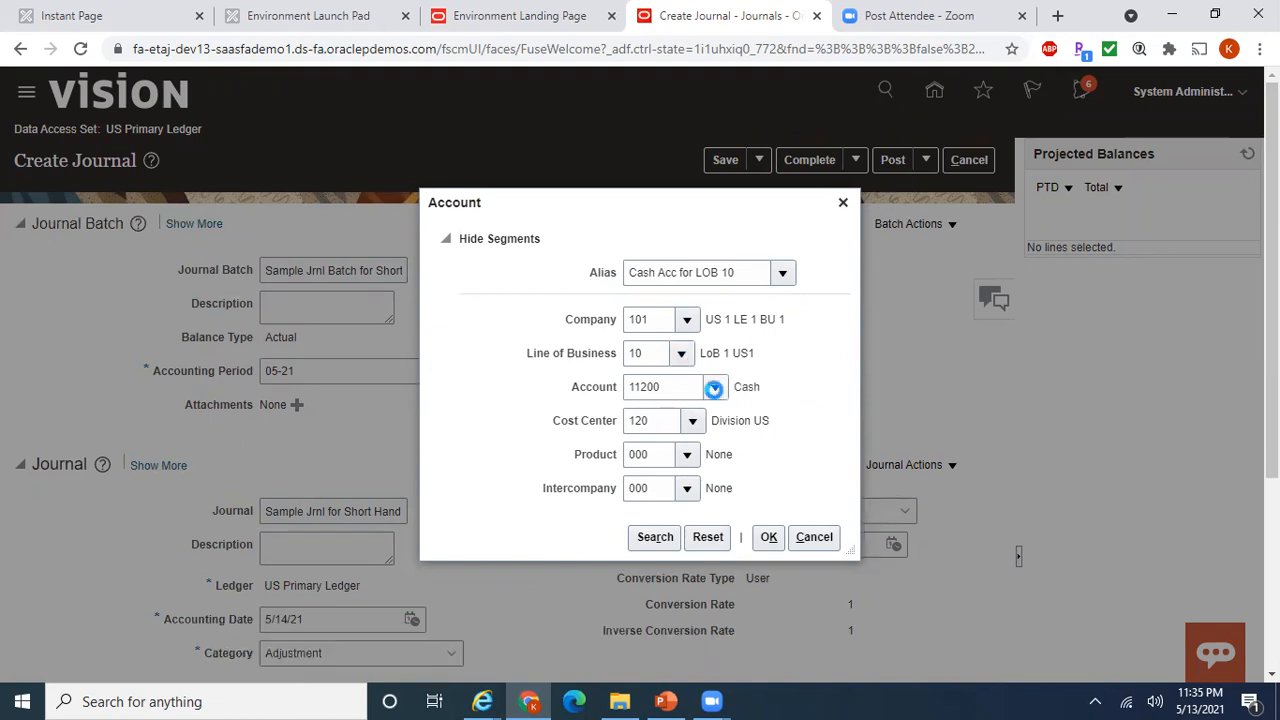
Step: Set the cost center of line 2's account to 000 (Balance Sheet) and accept the combination
left_click(713, 389)
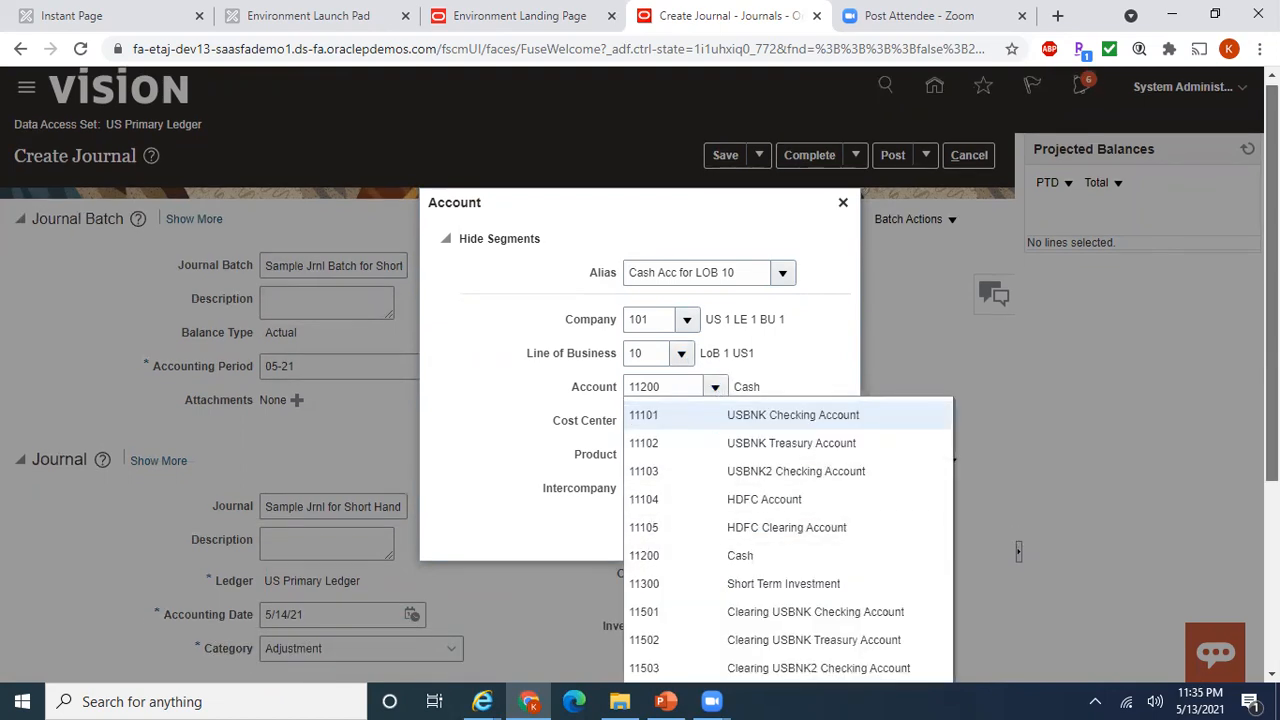
scroll(713, 400, "down", 1)
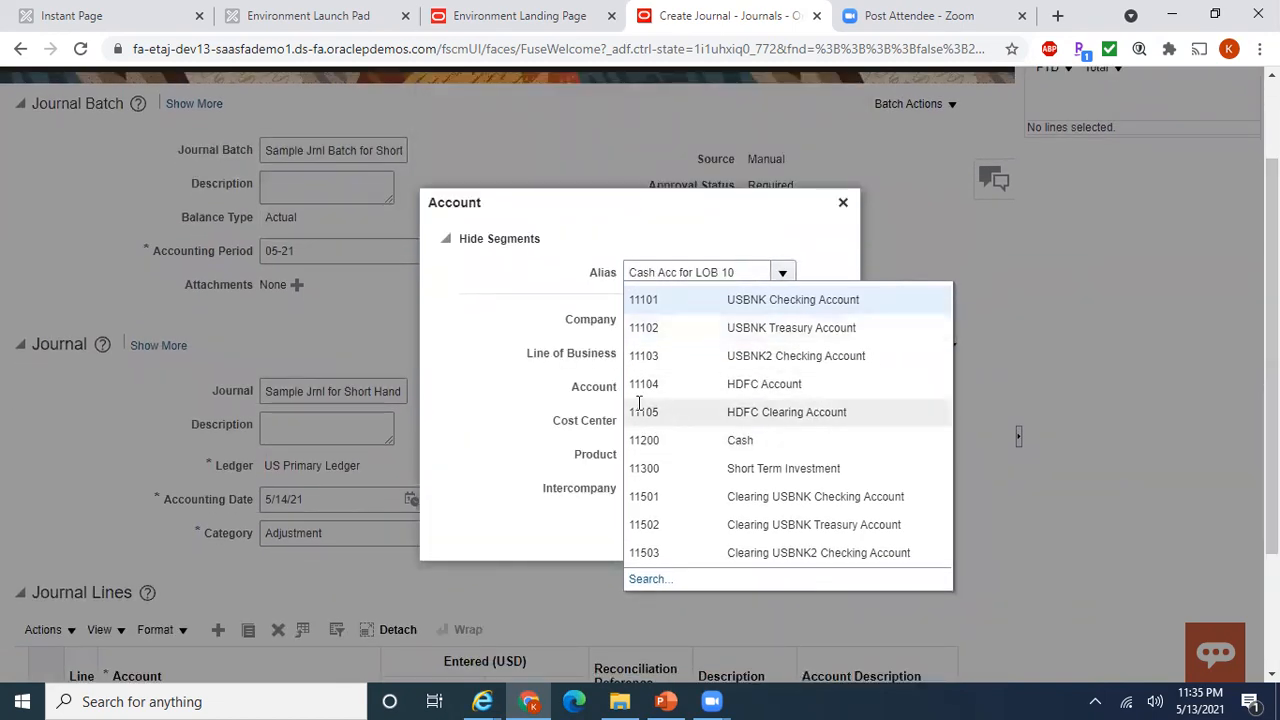
left_click(486, 331)
left_click(692, 422)
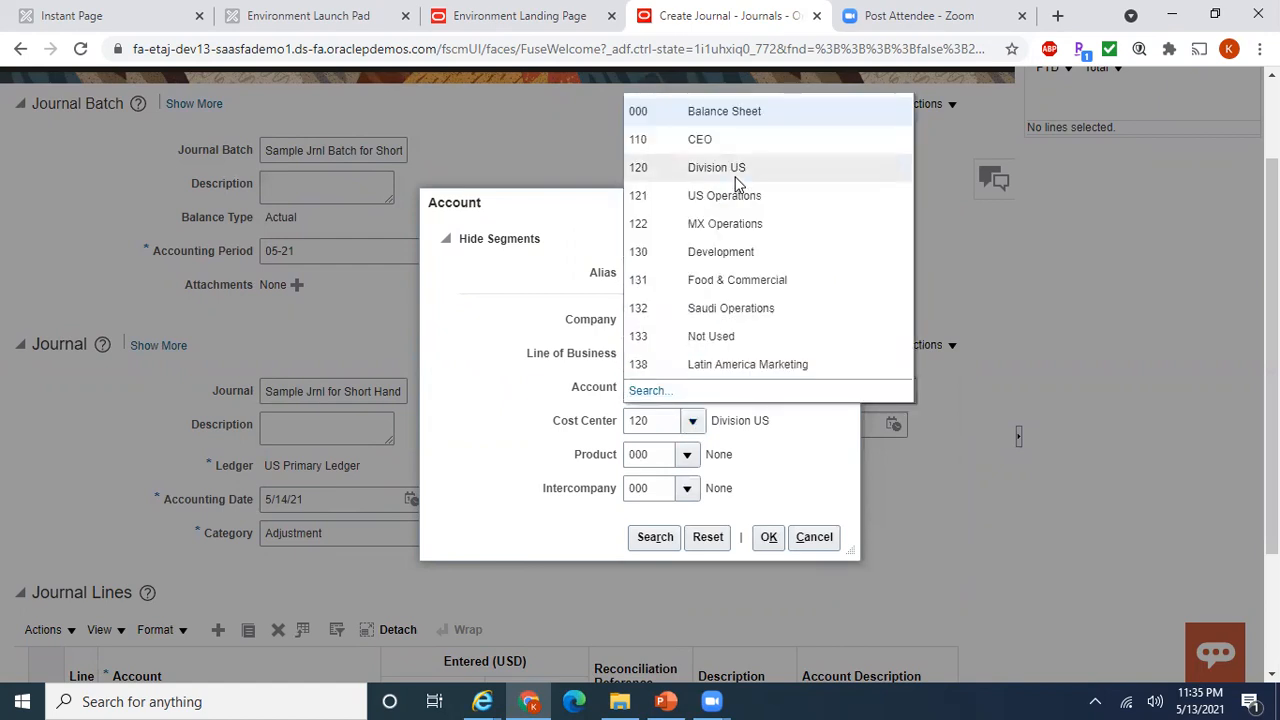
left_click(720, 111)
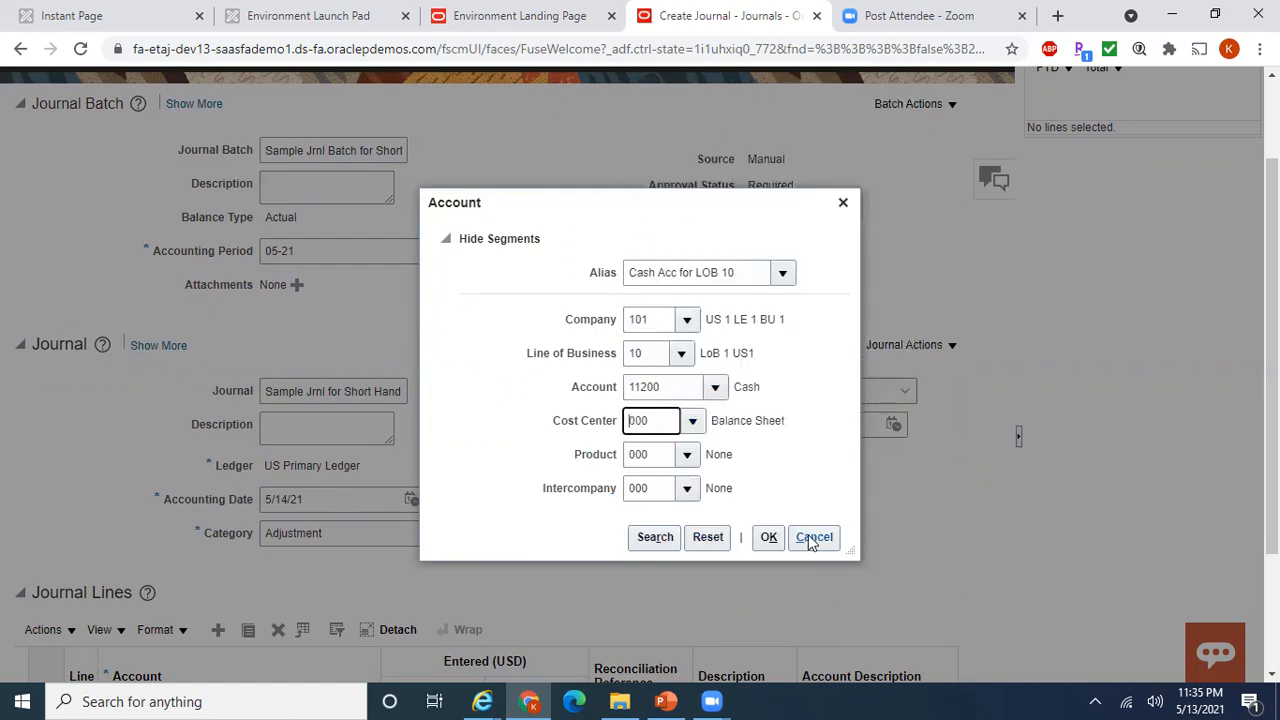
left_click(769, 537)
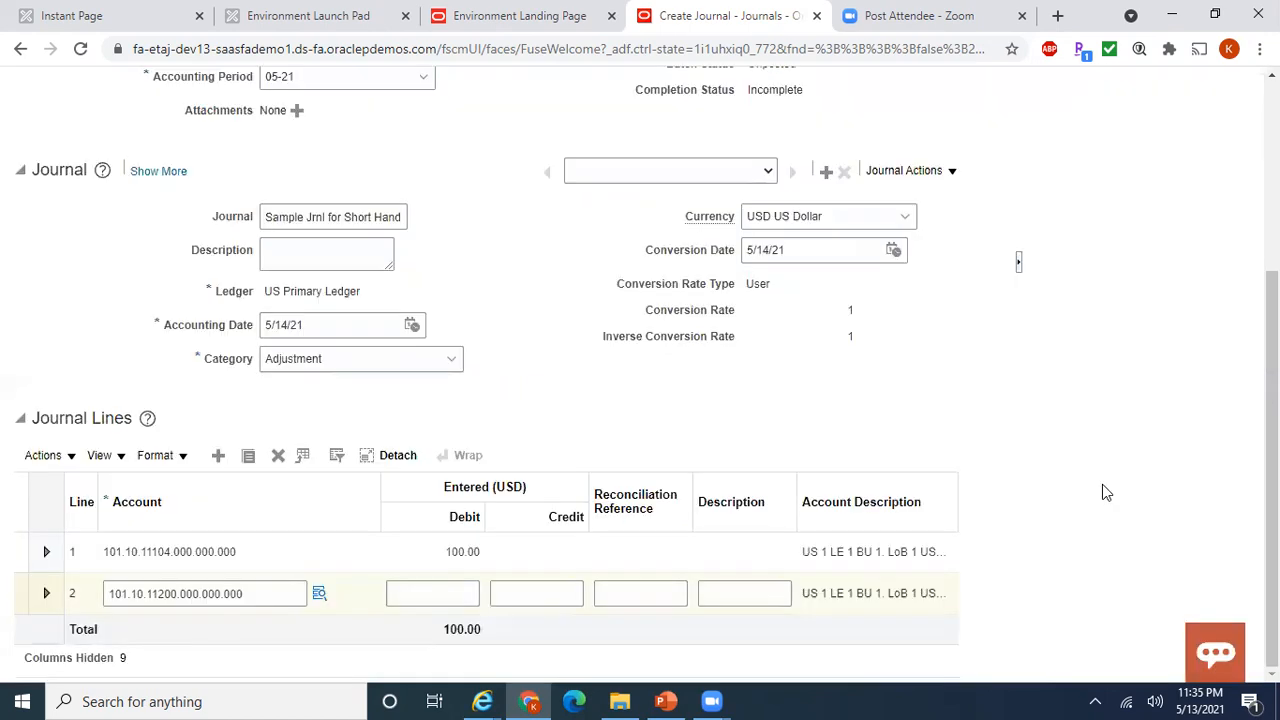
Step: Enter a credit of 100 on journal line 2 and save the journal
left_click(541, 594)
type("100")
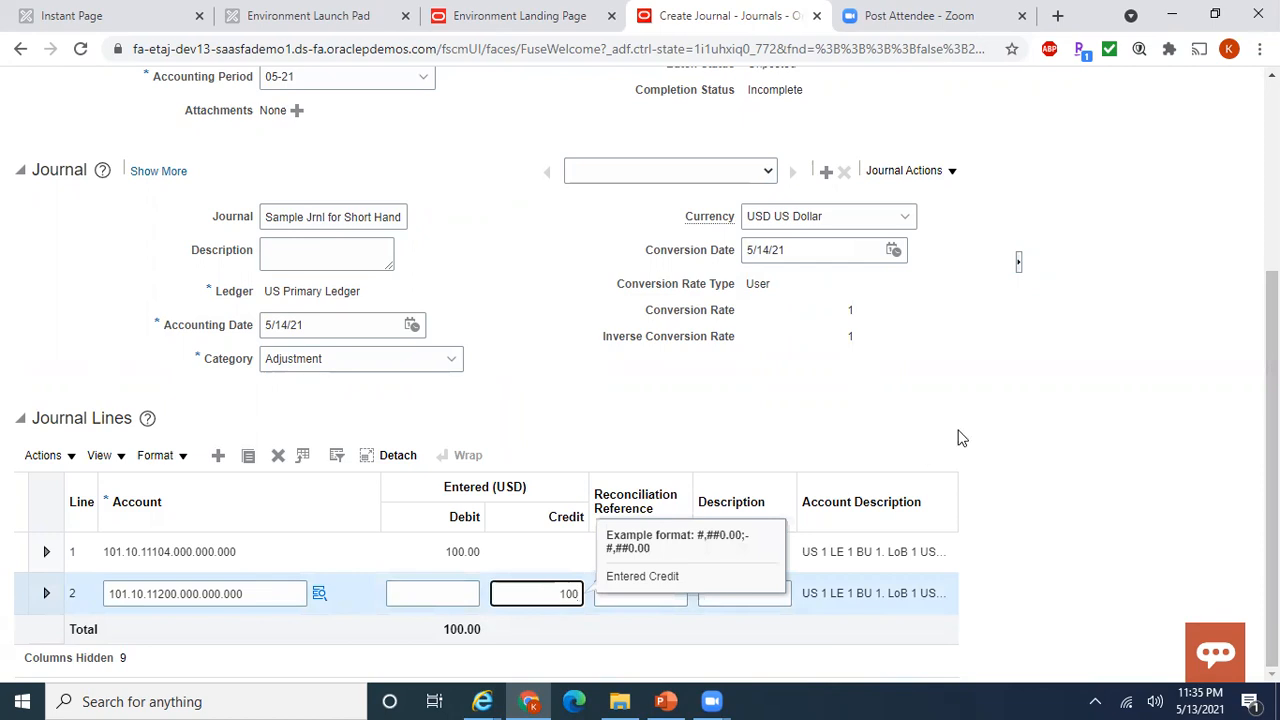
left_click(1114, 360)
scroll(1272, 400, "up", 1)
scroll(1272, 400, "up", 2)
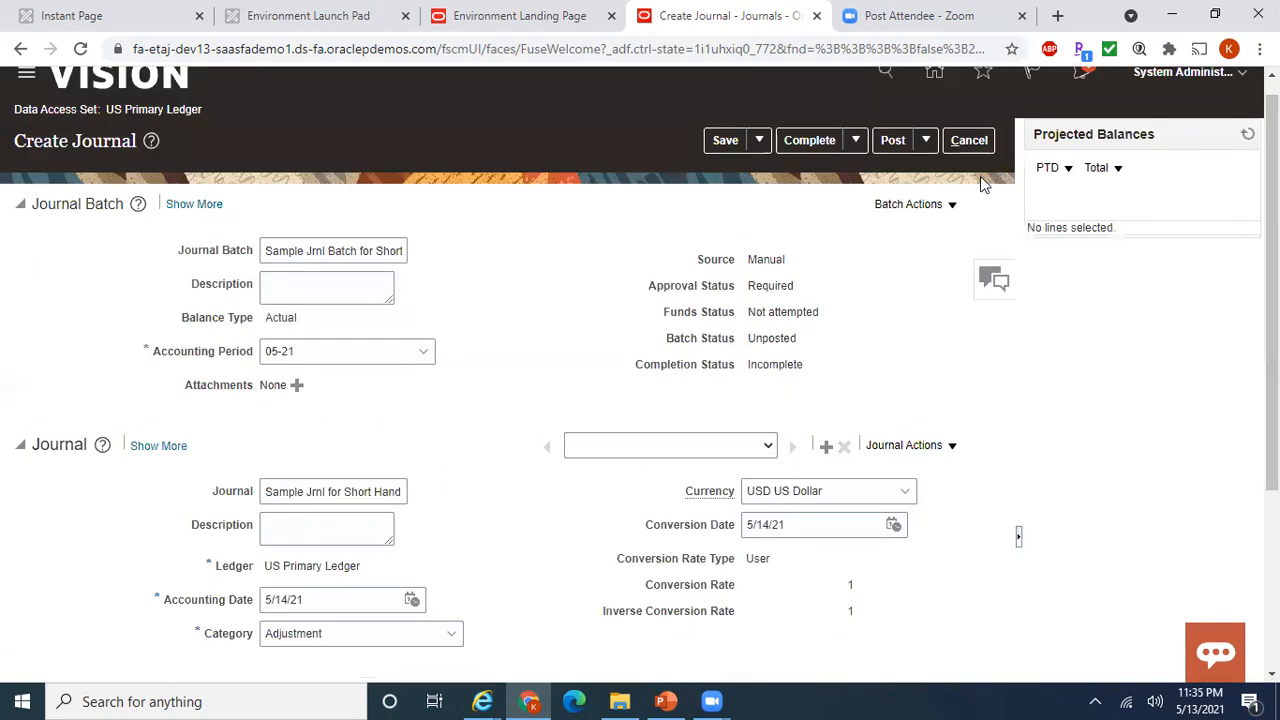
left_click(727, 141)
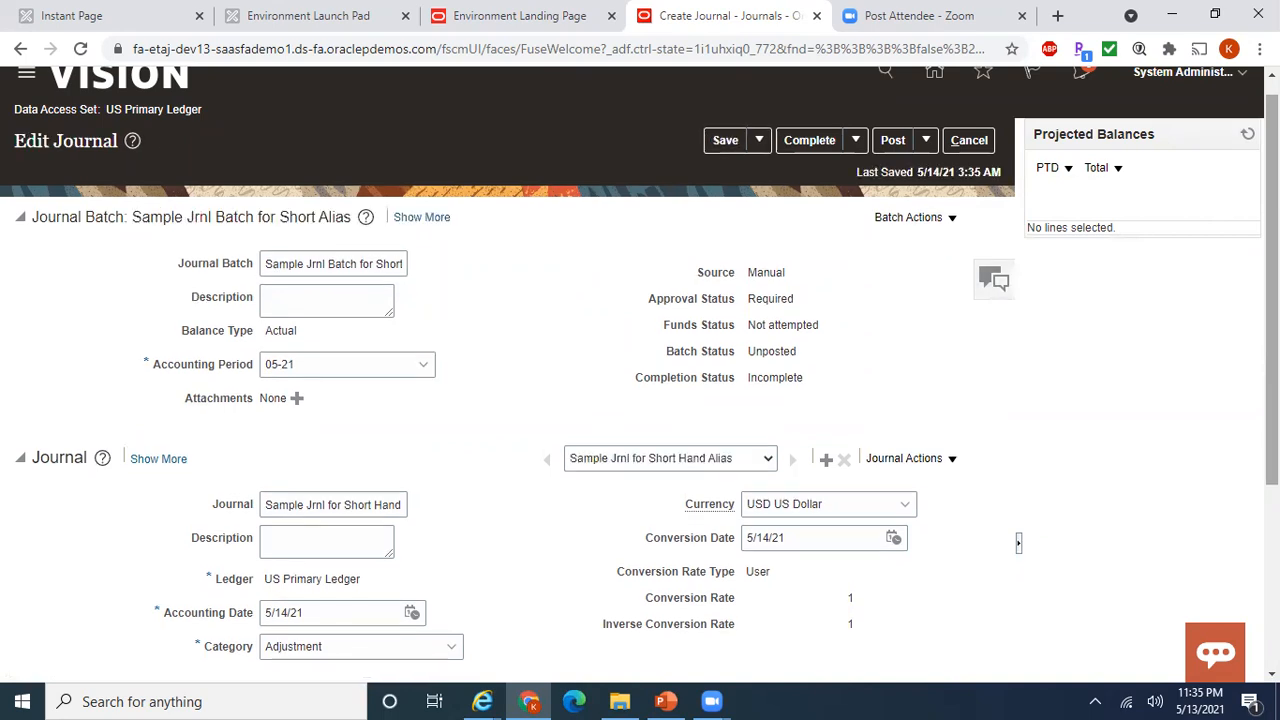
scroll(640, 400, "down", 3)
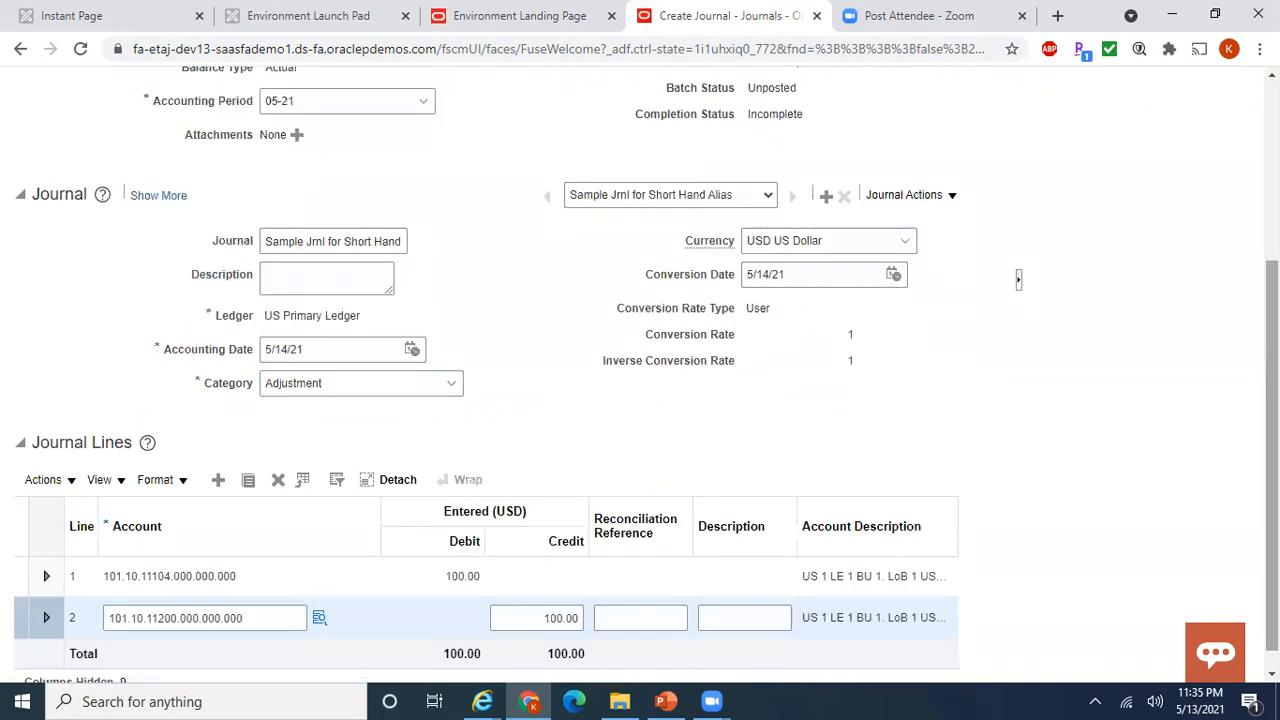